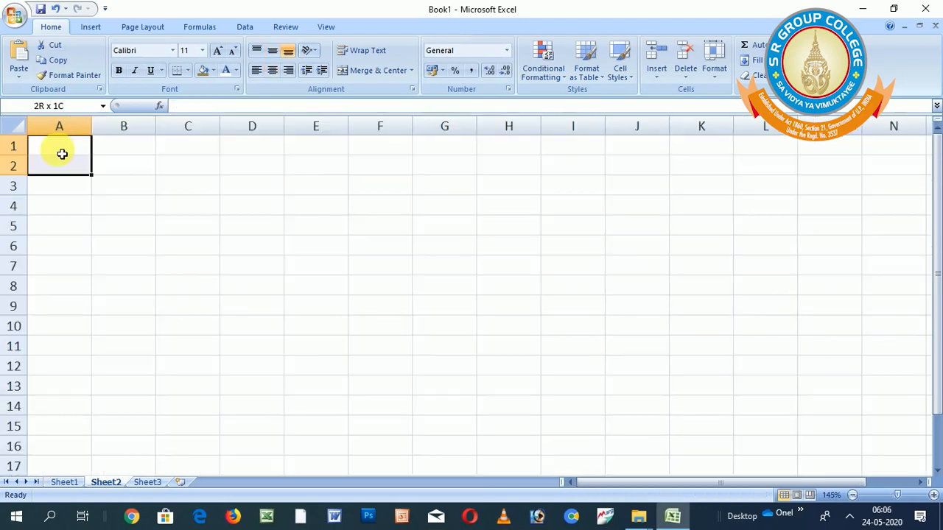
Merge and center cells A1:I3 on Sheet2, and center the merged cell's text both horizontally and vertically.
left_click_drag(61, 151, 62, 154)
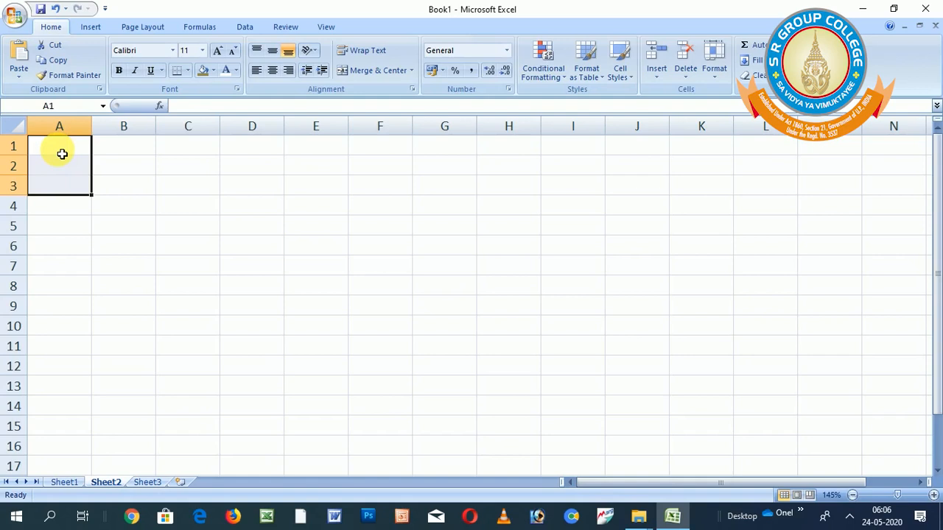
key("shift+Right")
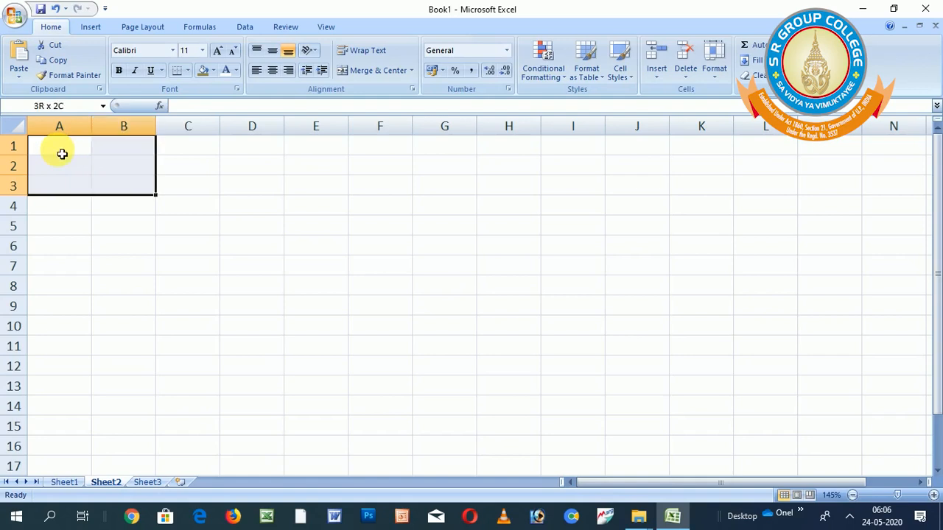
key("shift+Right")
key("shift+Right")
key("shift+Right")
key("shift+Right")
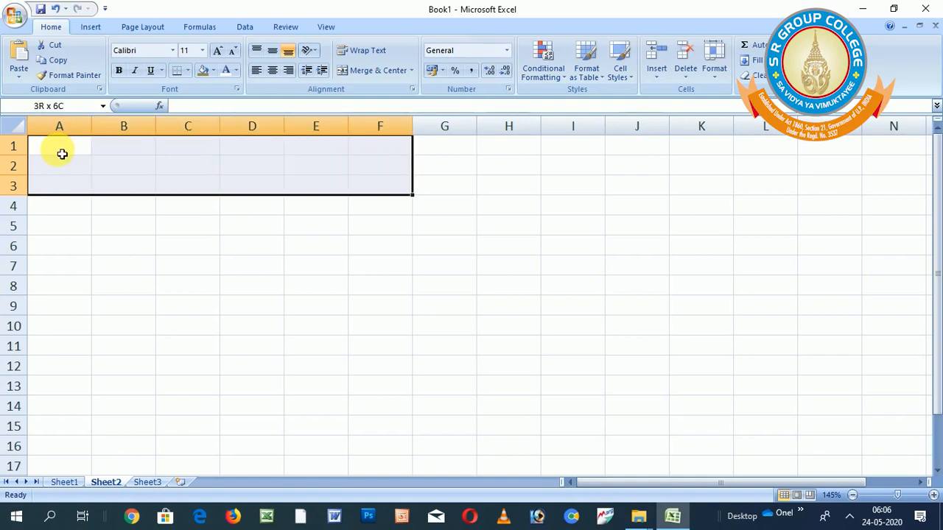
key("shift+Right")
key("shift+Right")
key("shift+Right")
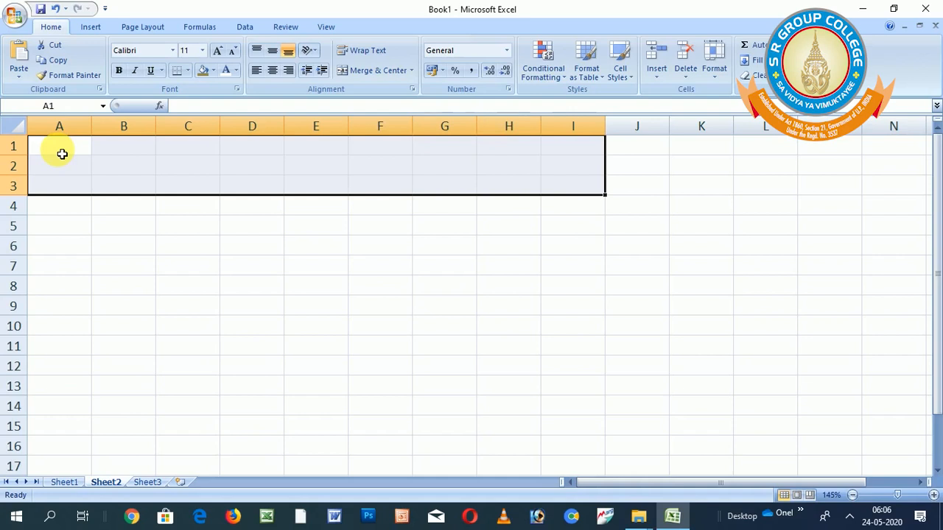
left_click(341, 73)
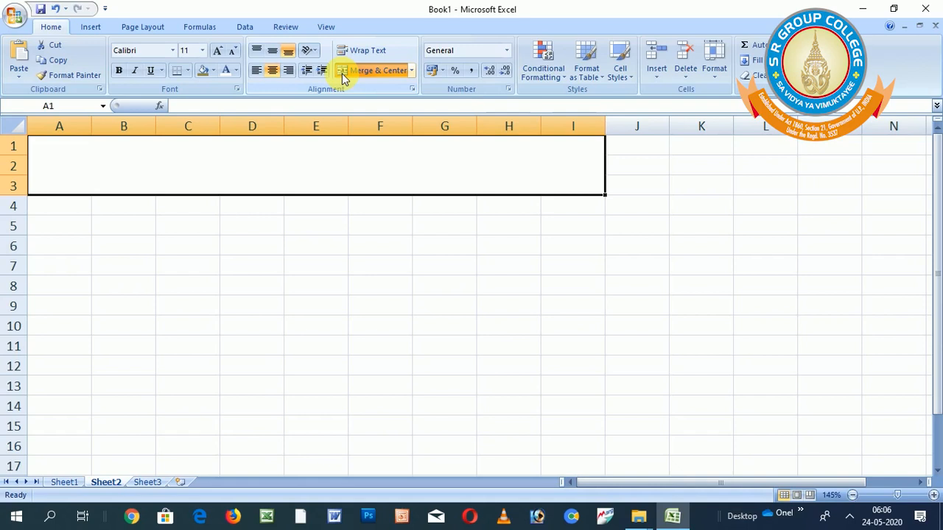
left_click(276, 49)
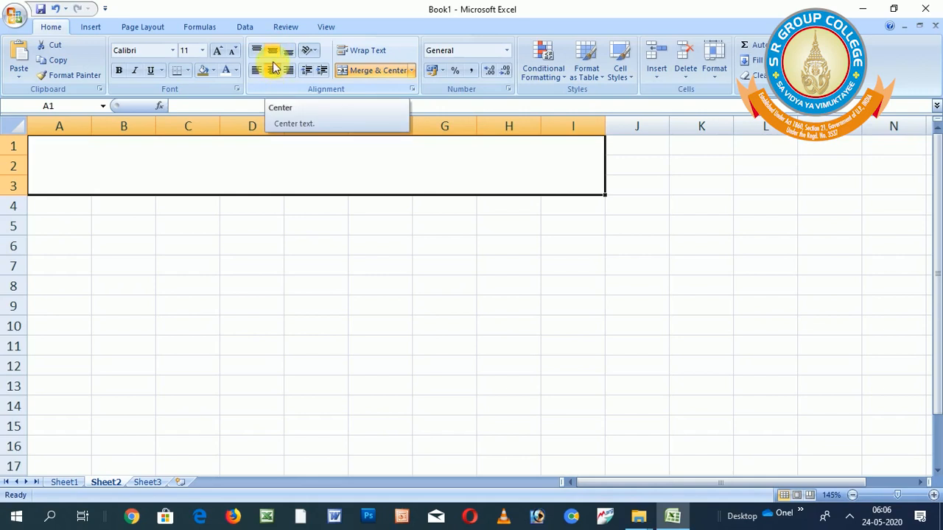
left_click(273, 69)
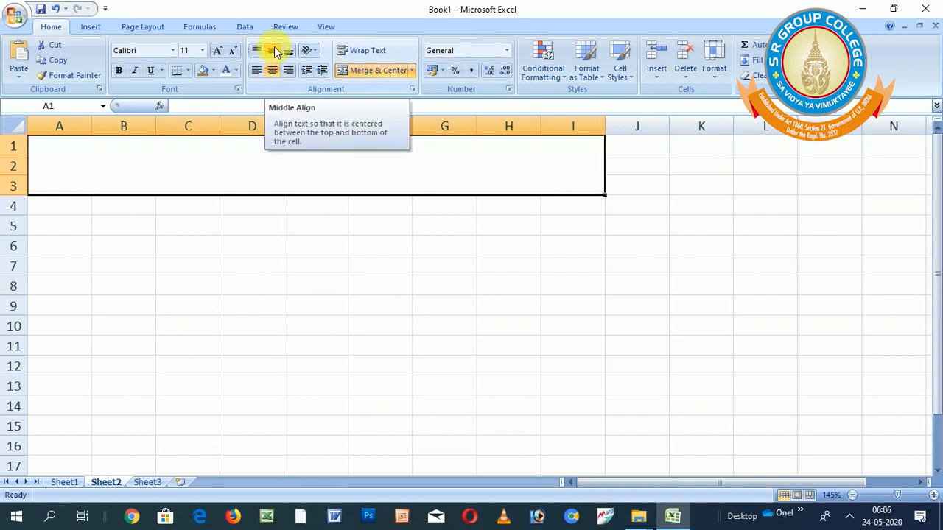
Set the merged title cell's font to Arial Black at size 36.
left_click(173, 51)
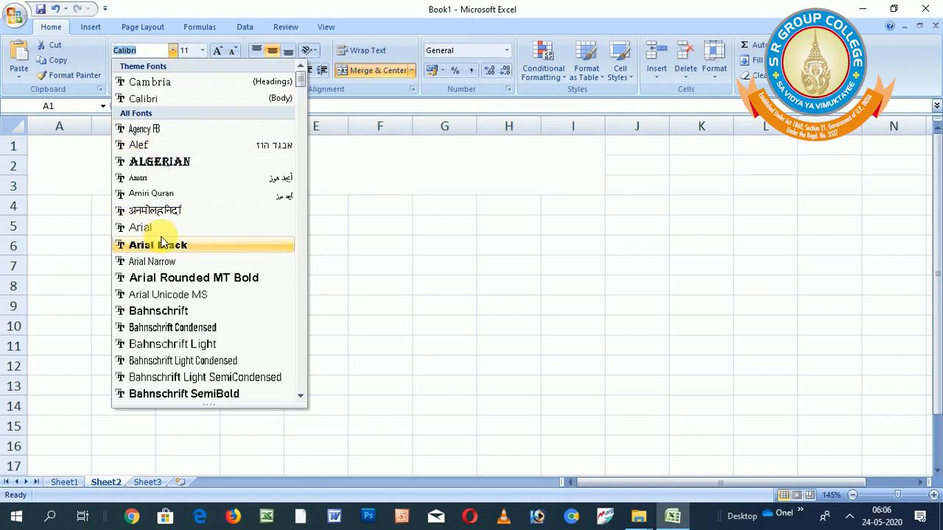
left_click(163, 243)
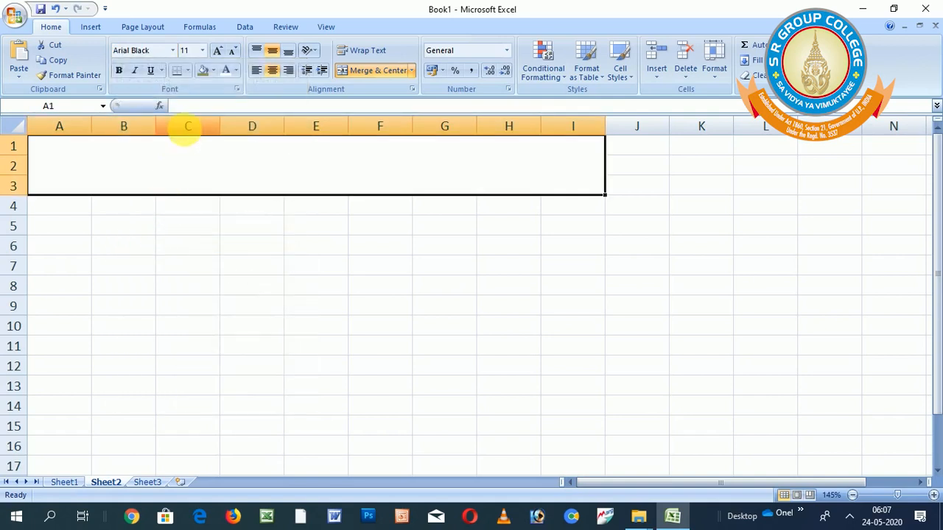
left_click(204, 51)
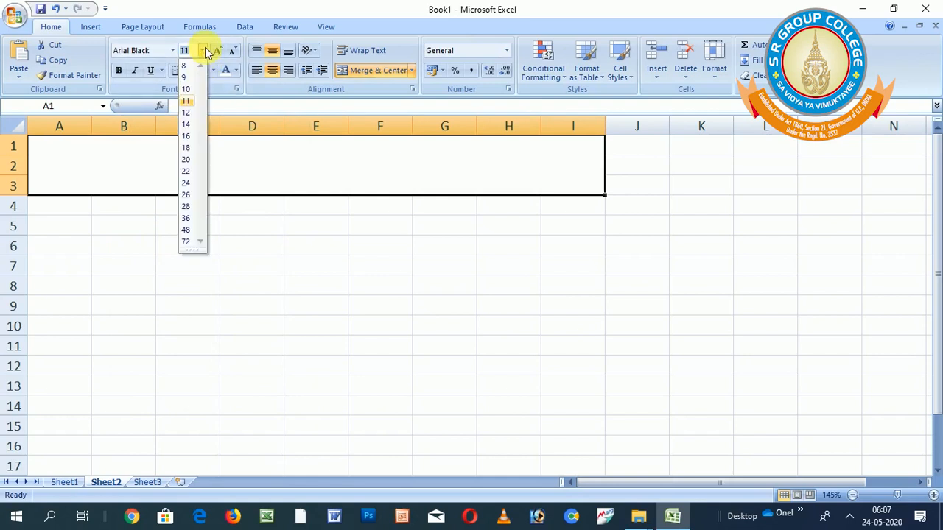
left_click(187, 220)
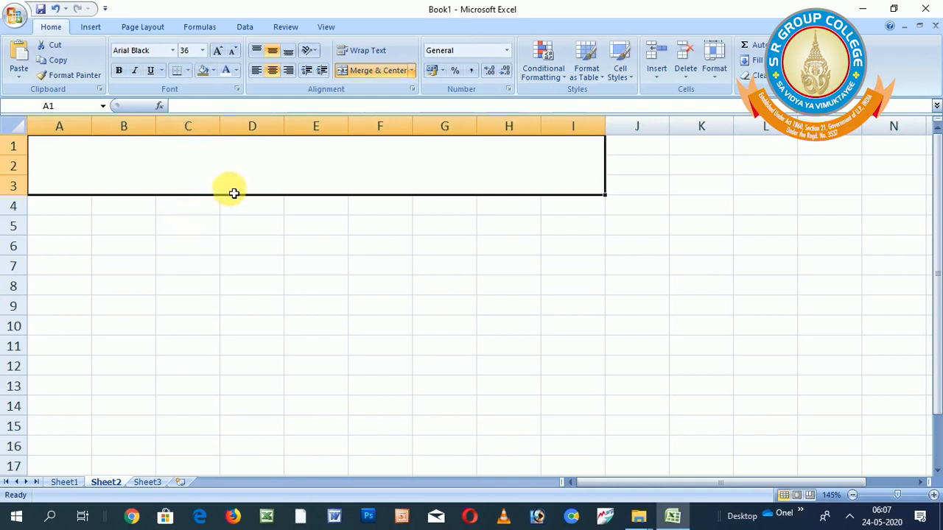
Enter the title PAYROLL SHEET in the merged cell A1.
type("P")
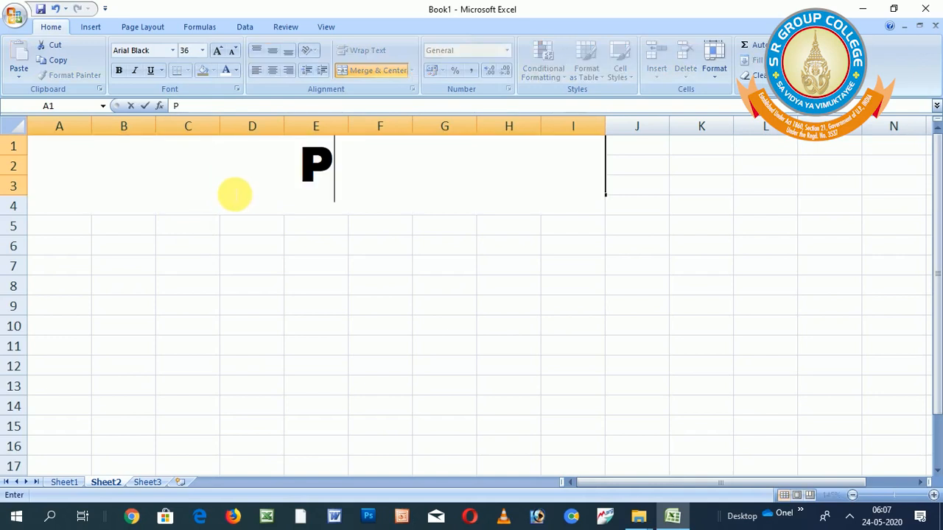
type("AYROLL")
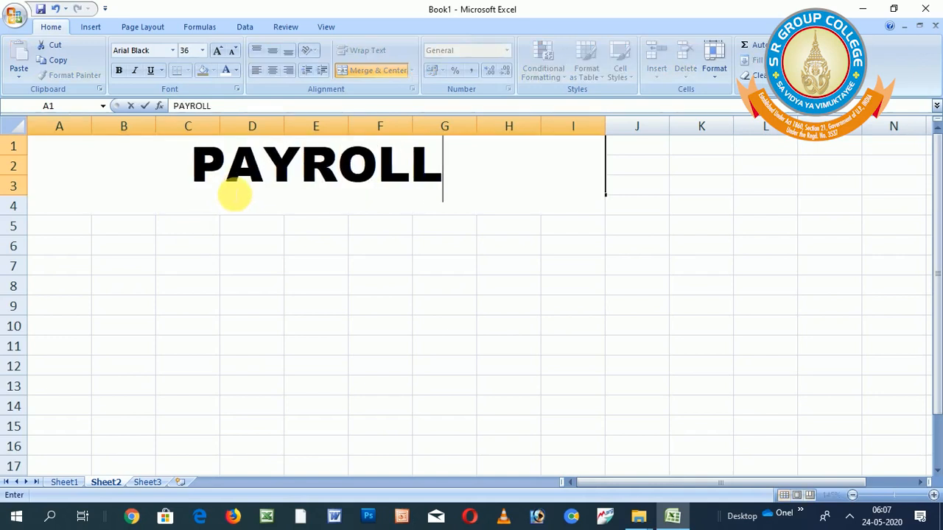
type(" SHEET")
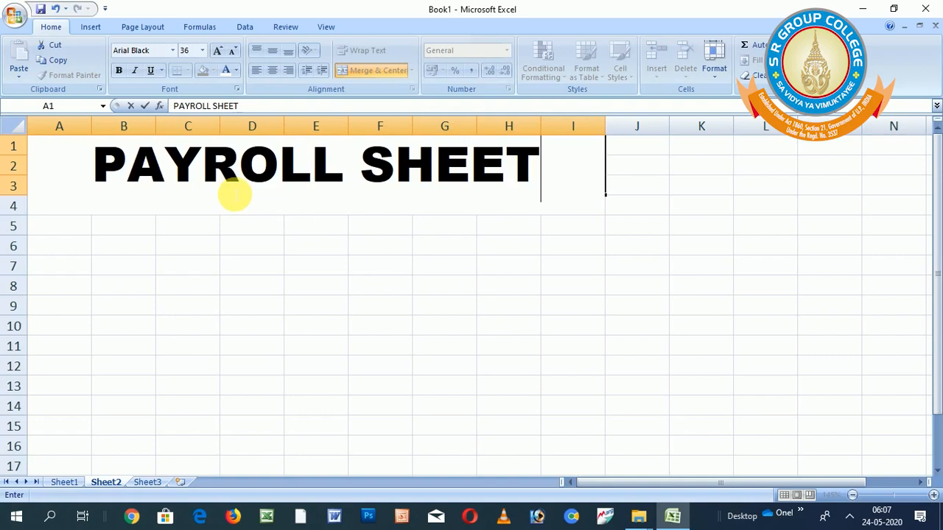
left_click(152, 234)
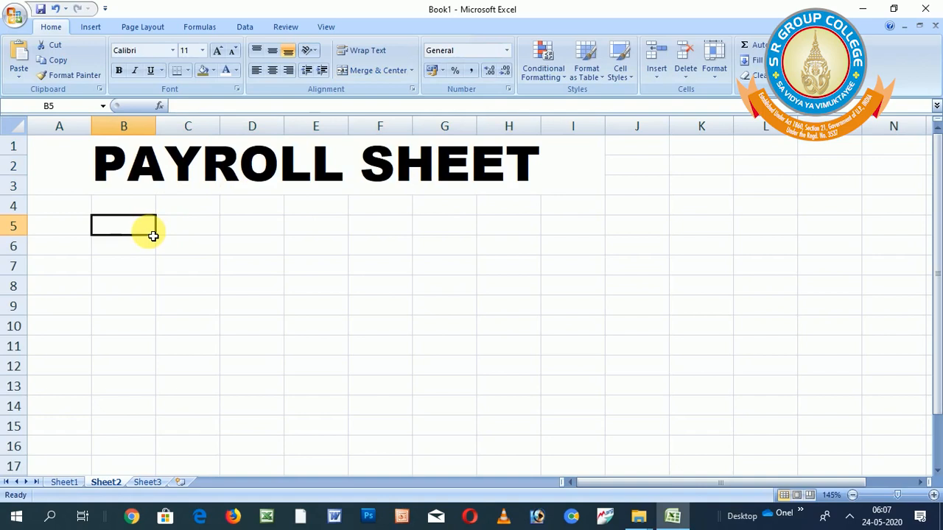
Merge and center cells A4:I4 into one blank row below the title.
left_click(37, 214)
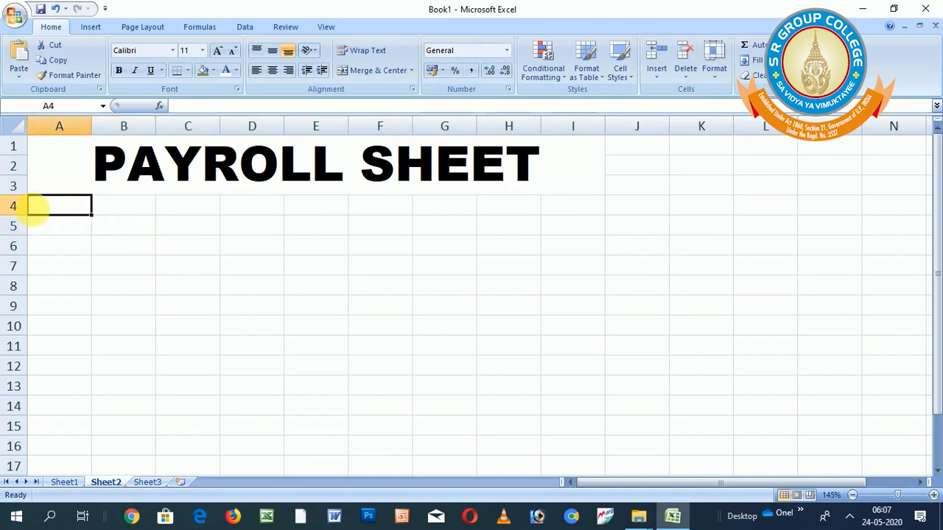
key("shift+Right")
key("shift+Right")
key("shift+Right")
key("shift+Right")
key("shift+Right")
key("shift+Right")
key("shift+Right")
key("shift+Right")
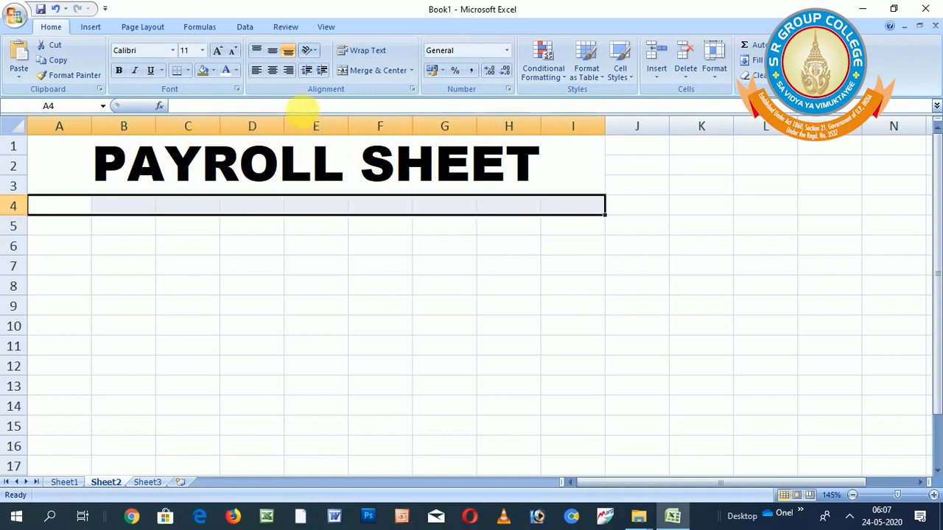
left_click(343, 73)
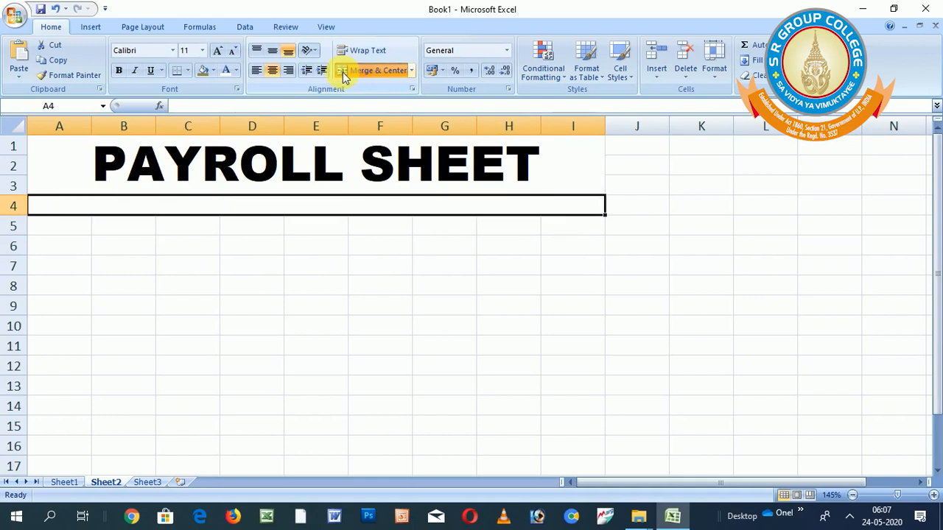
key("Return")
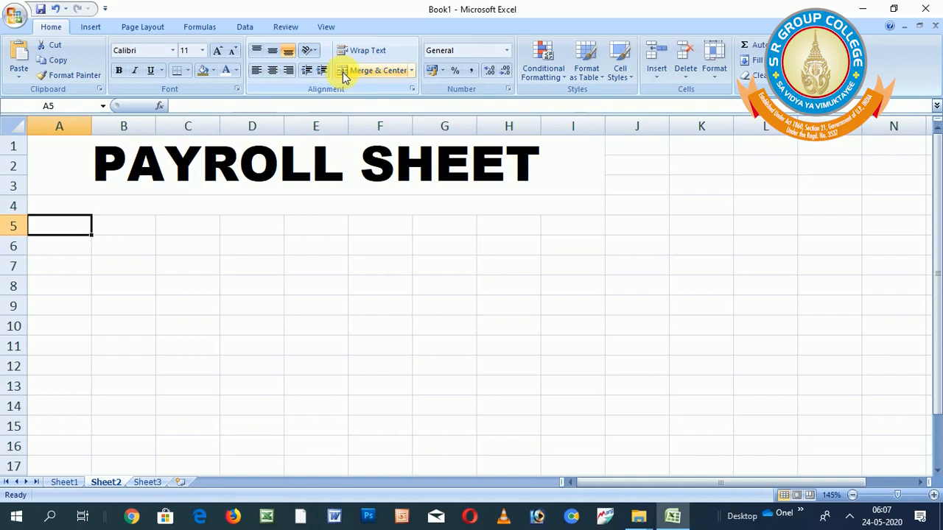
Apply bold formatting to the header row cells A5:I5.
key("shift+Right")
key("shift+Right")
key("shift+Right")
key("shift+Right")
key("shift+Right")
key("shift+Right")
key("shift+Right")
key("shift+Right")
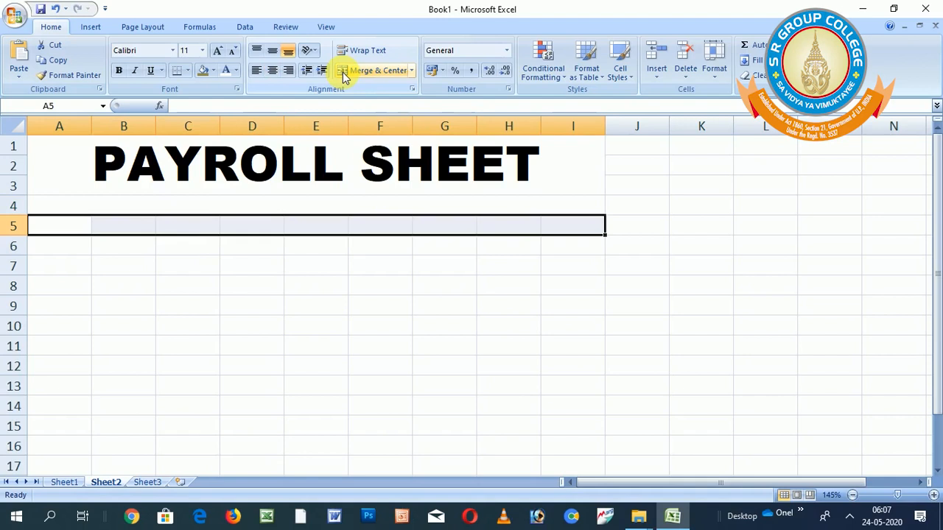
left_click(117, 72)
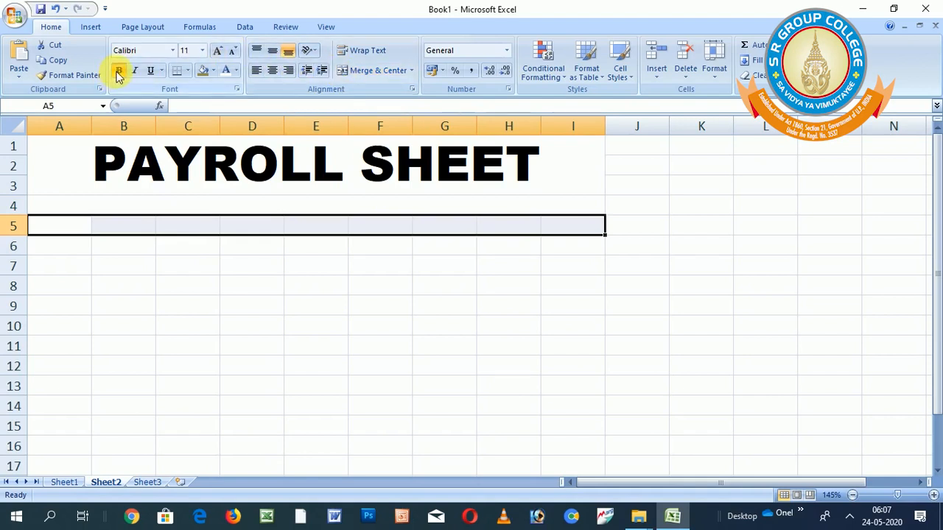
Enter the column headings E.ID in A5 and E.NAME in B5.
left_click(67, 232)
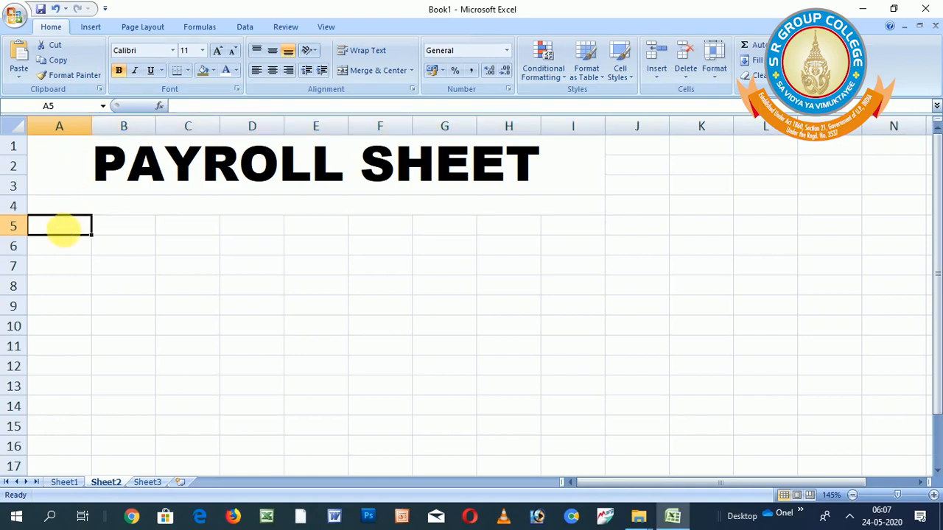
type("E.ID")
key("Tab")
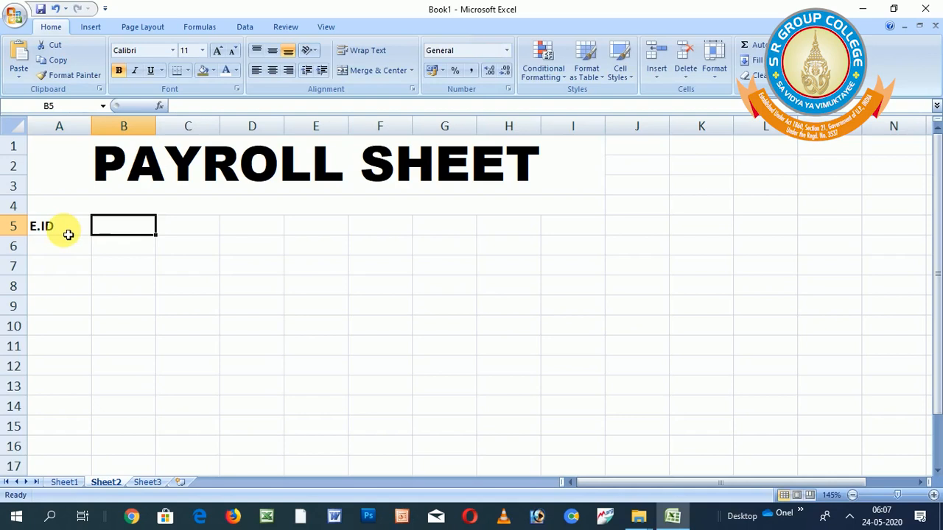
type("E")
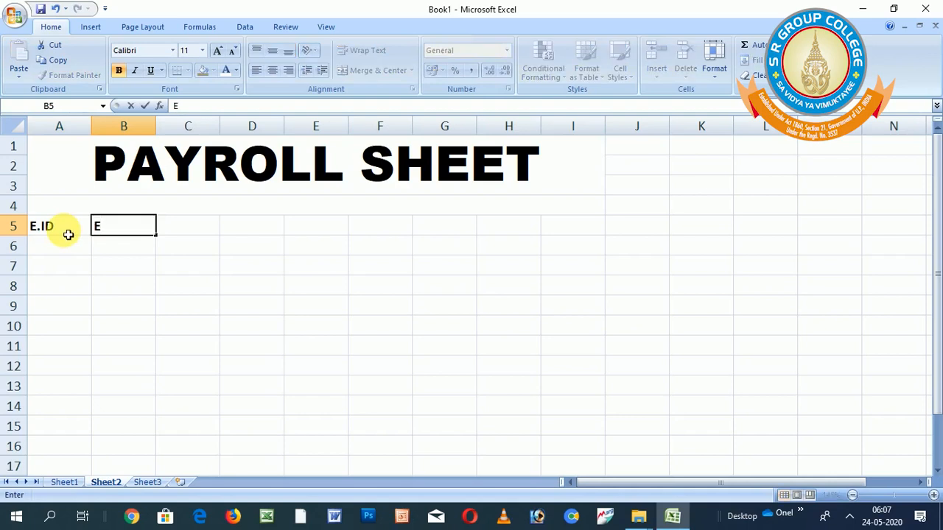
type(".NAME")
key("Tab")
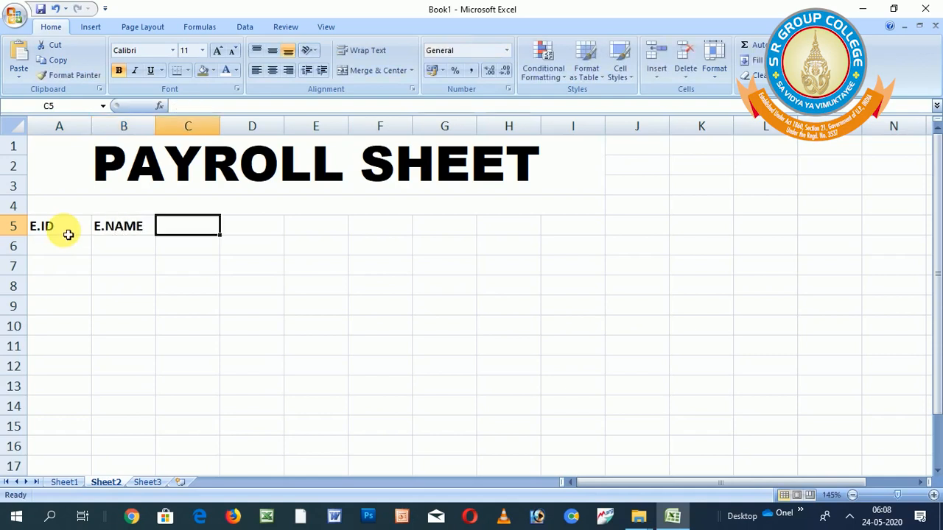
Enter the heading BASIC SALARY in C5 and autofit column C to its text.
type("BASOC")
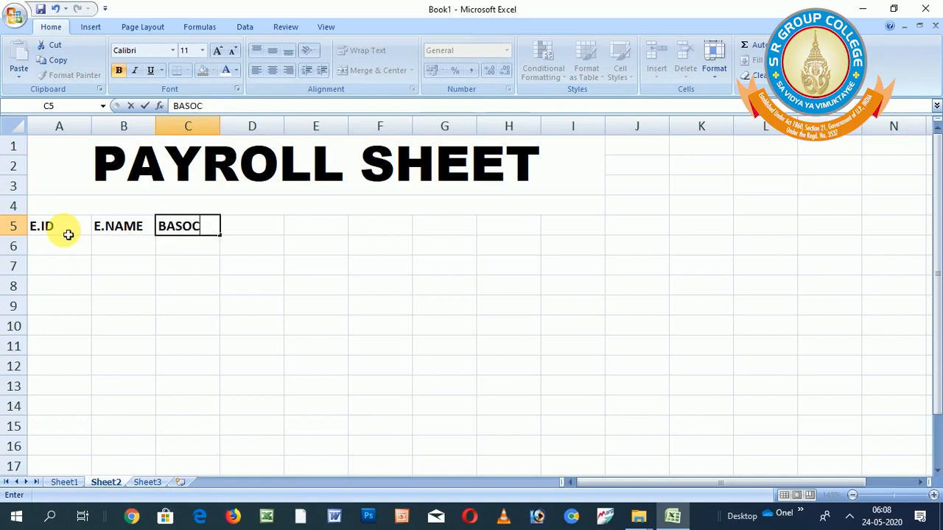
key("BackSpace")
key("BackSpace")
type("IC SALARY")
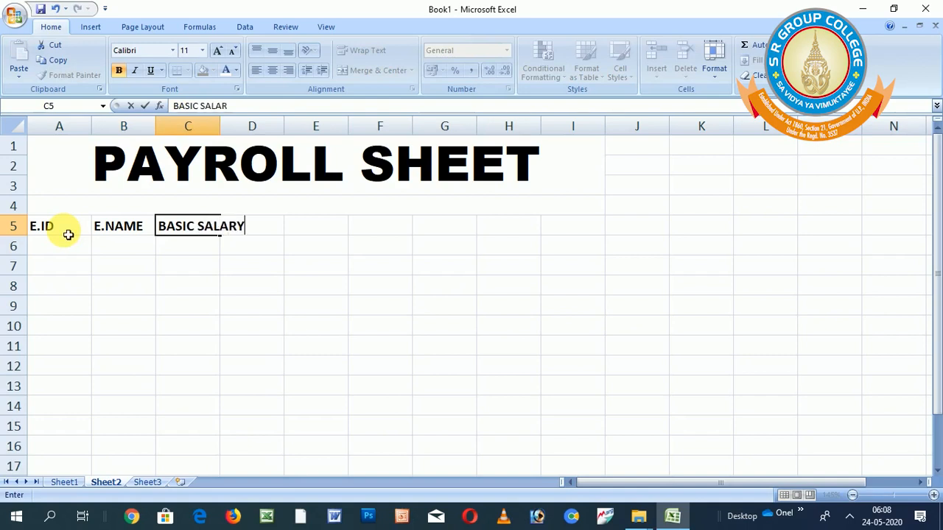
key("Return")
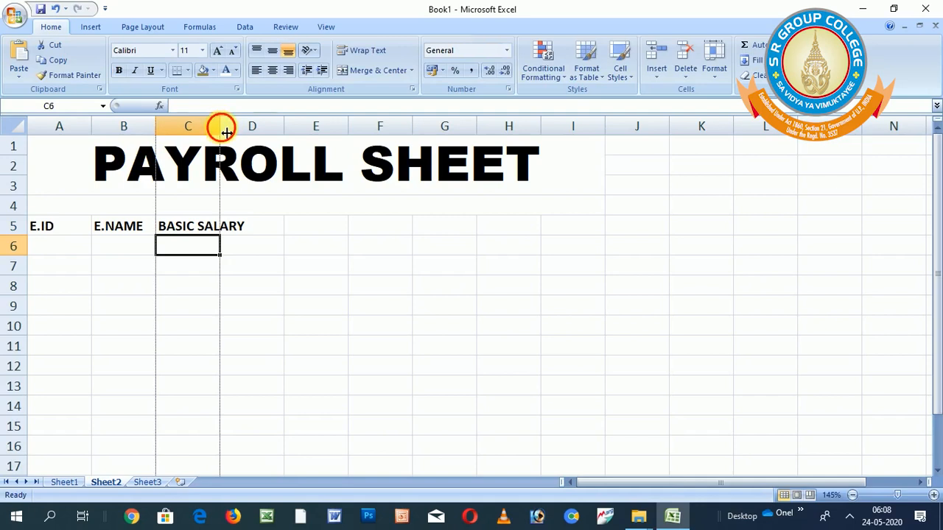
double_click(220, 133)
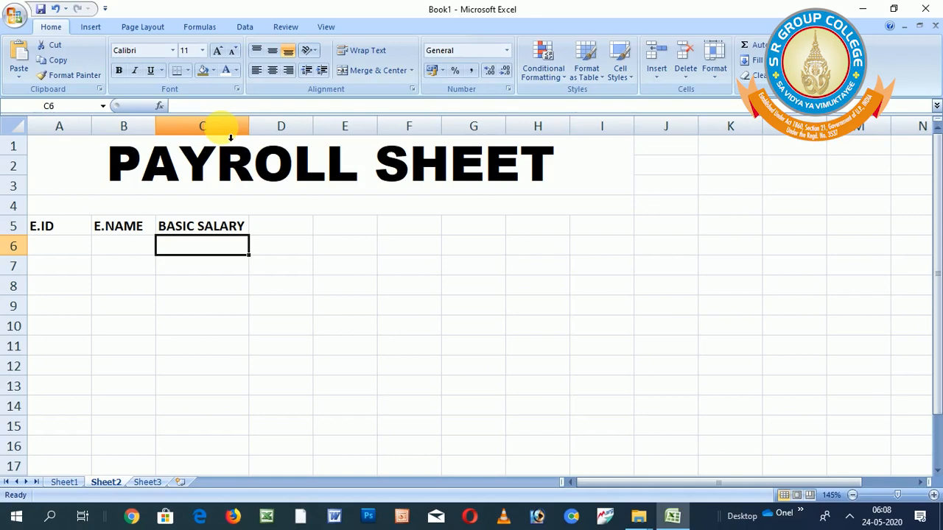
Enter the column heading HRA 35% in cell D5.
key("Up")
key("Right")
type("HRA")
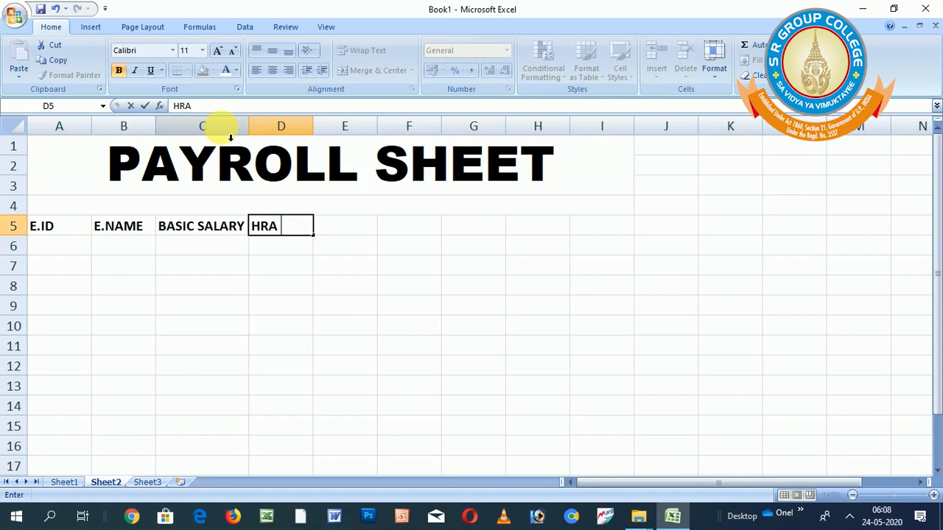
type("35")
type("%")
key("Tab")
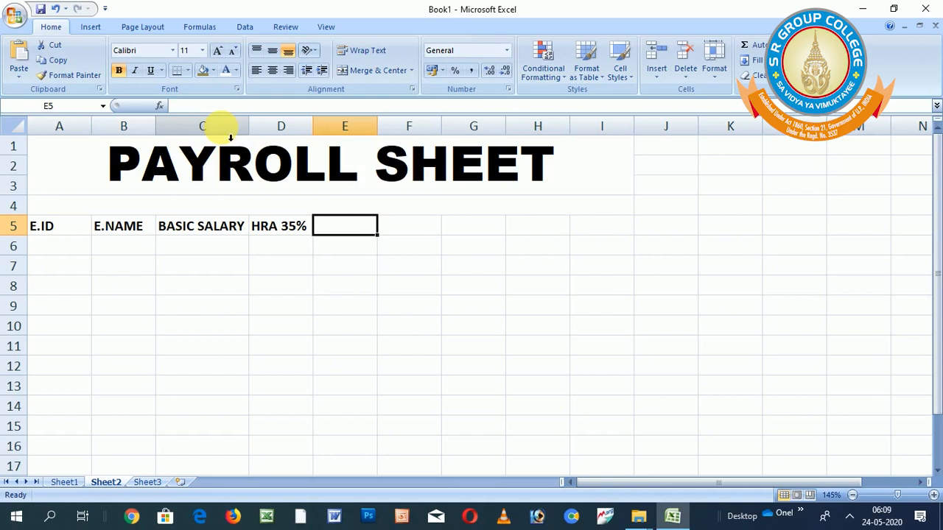
Enter the column headings TA 20% in E5 and DA 15% in F5.
type("TA")
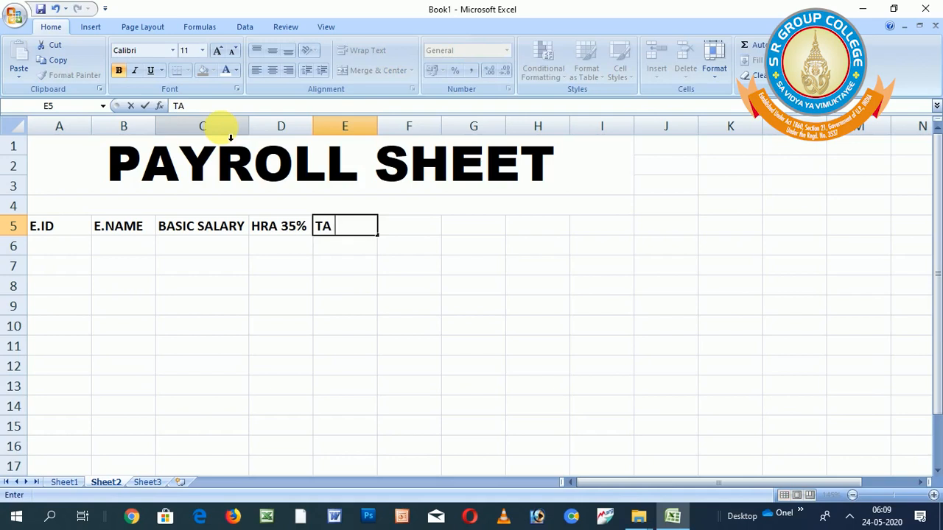
type(" 20%")
key("Tab")
type("DA")
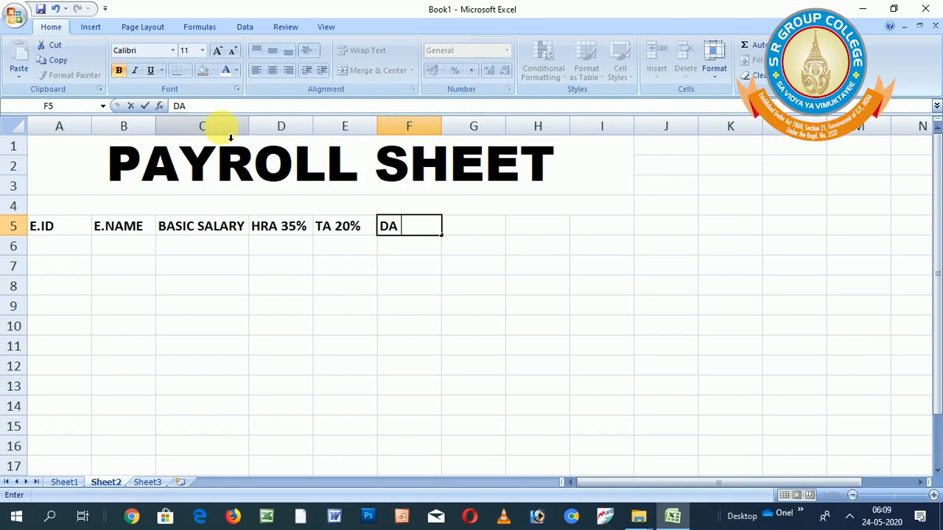
type("15%")
key("Tab")
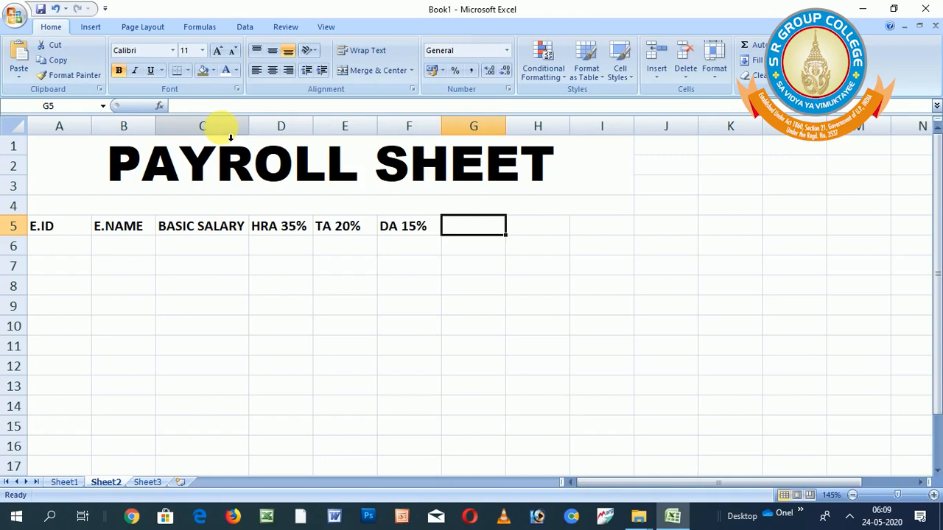
Enter the column headings PF 5% in G5 and NET SALARY in H5.
type("PF")
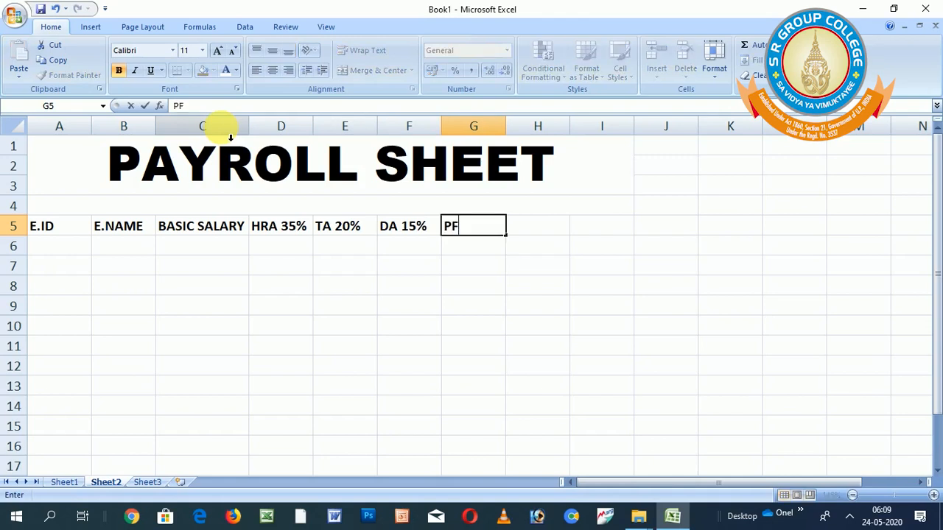
type(" 5%")
key("Tab")
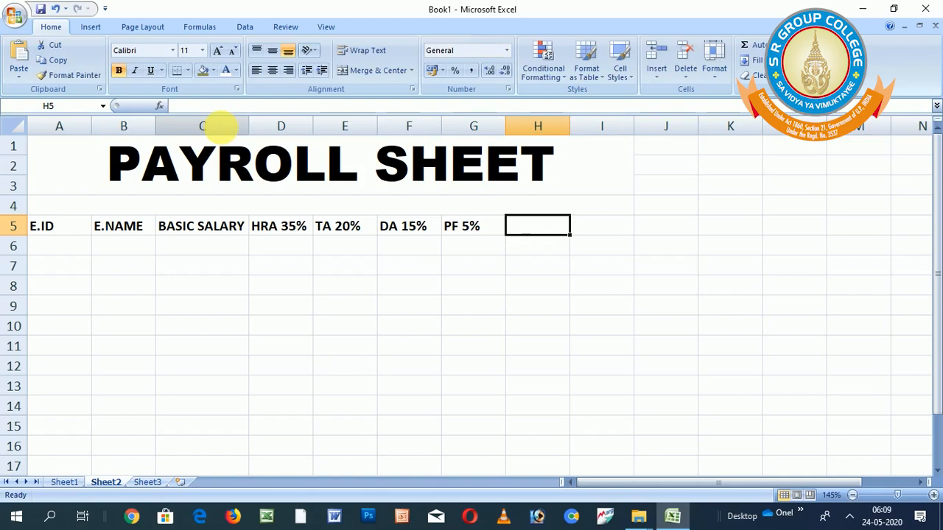
type("N")
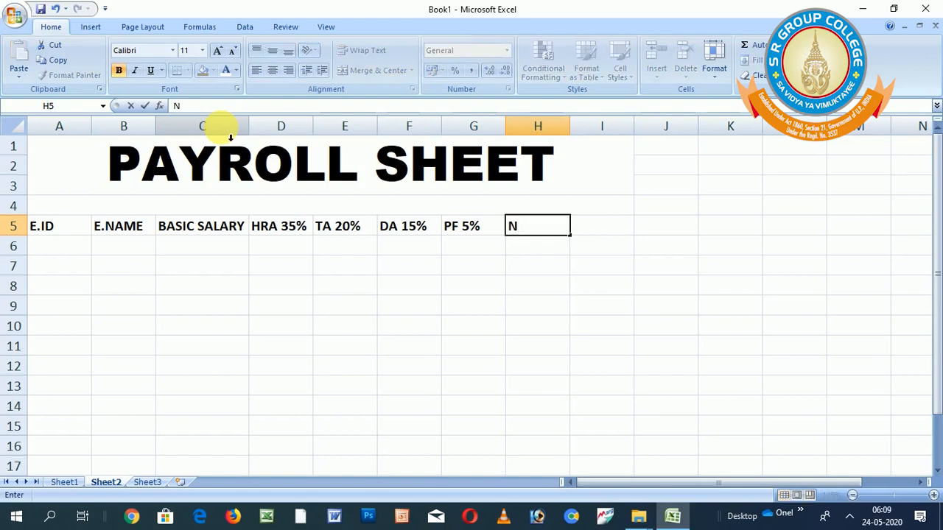
type("ET SALARY")
key("Return")
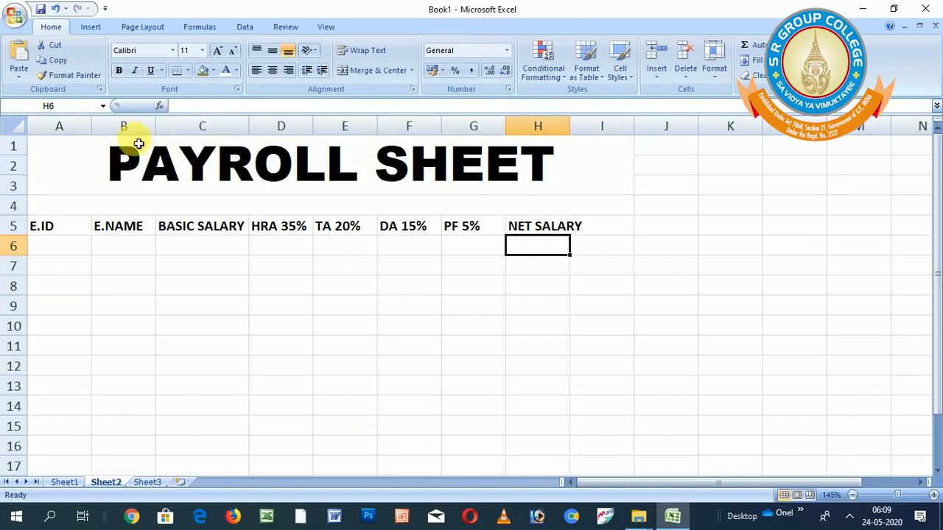
Move the headings from BASIC SALARY through NET SALARY one column over so they start in D5, leaving C5 empty.
left_click(195, 241)
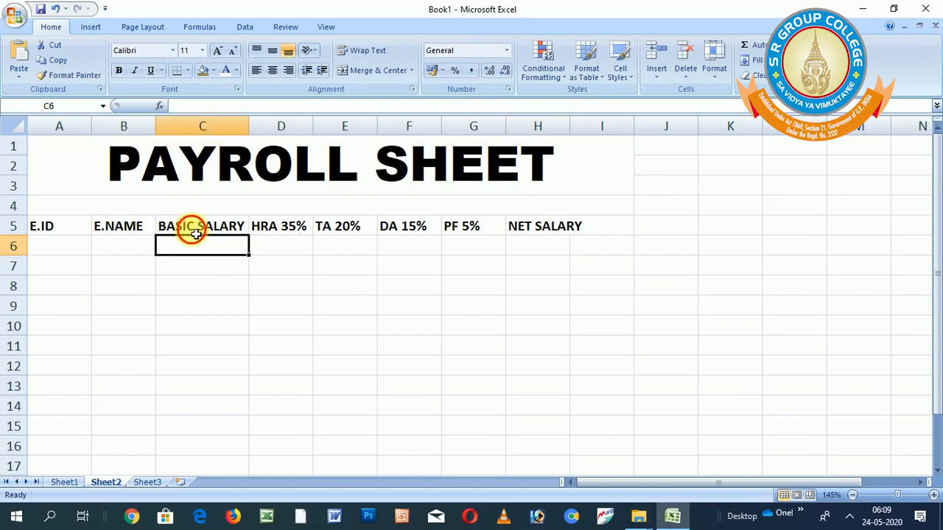
left_click(193, 230)
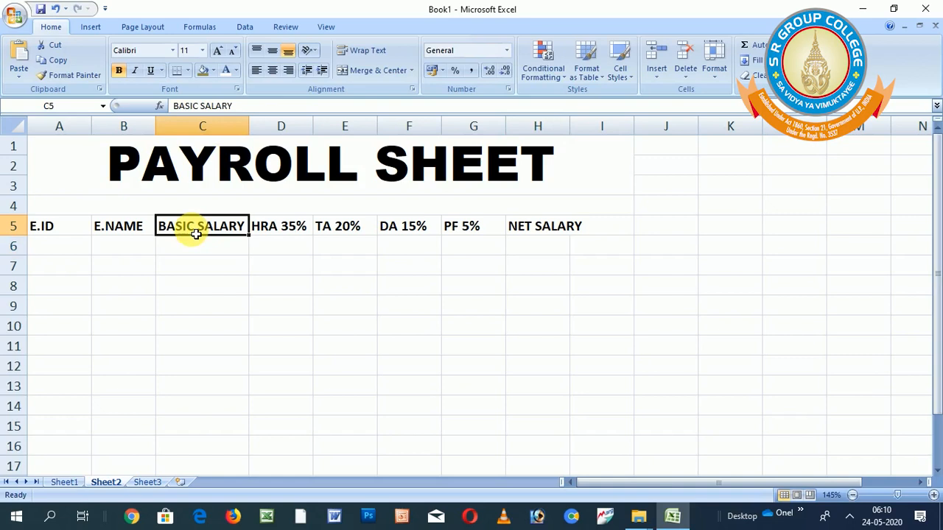
key("shift+Right")
key("shift+Right")
key("shift+Right")
key("shift+Right")
key("shift+Right")
key("shift+Right")
key("shift+Left")
key("shift+Right")
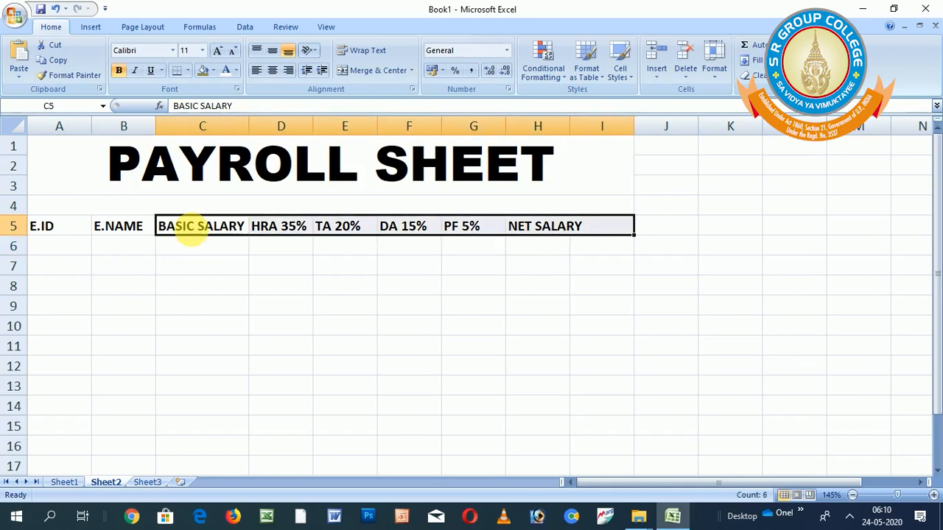
left_click_drag(192, 218, 258, 224)
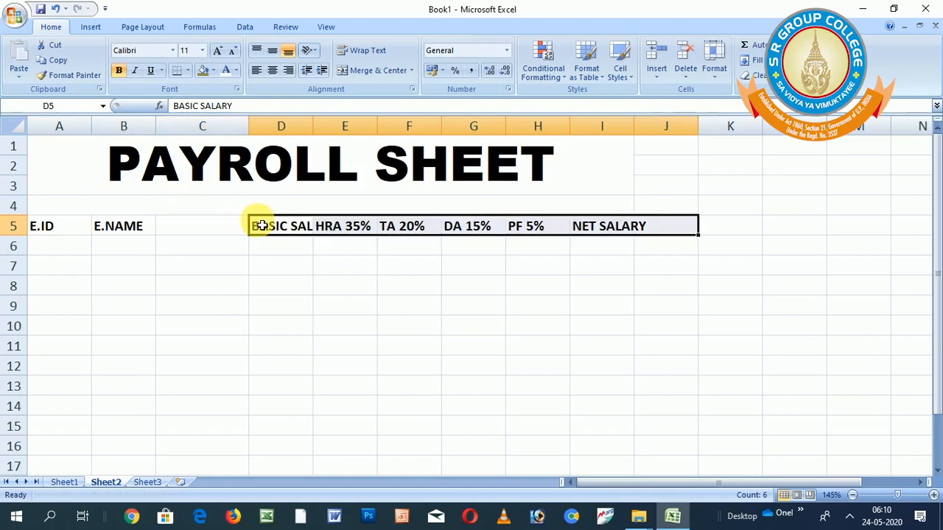
Enter the column heading POST in the empty cell C5.
left_click(181, 232)
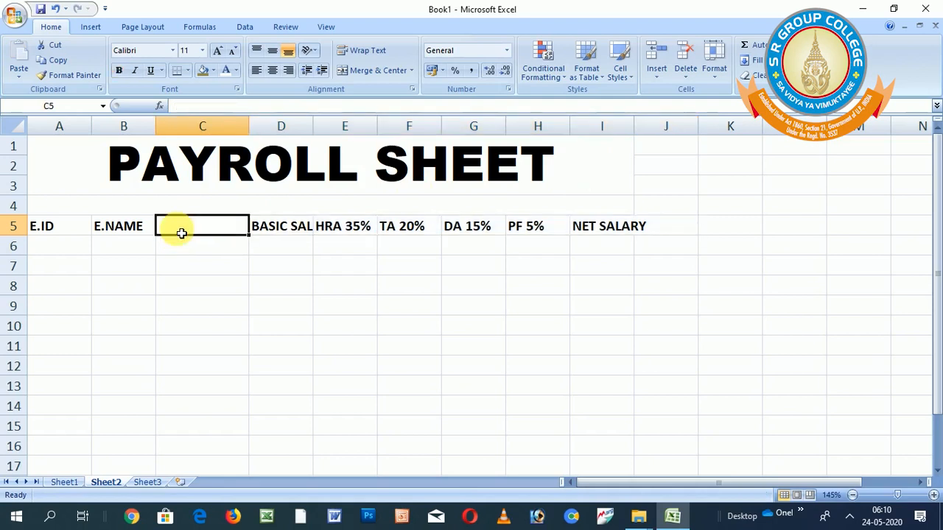
type("POST")
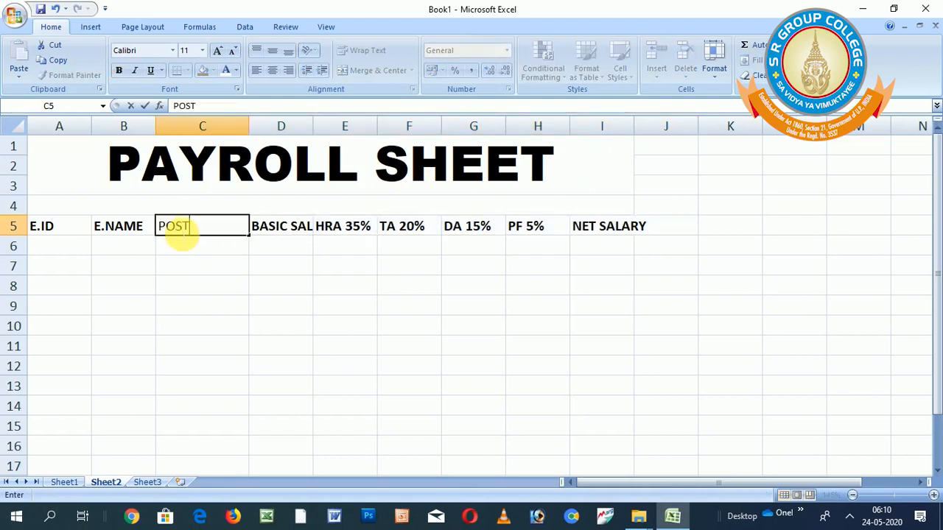
key("Return")
left_click(182, 232)
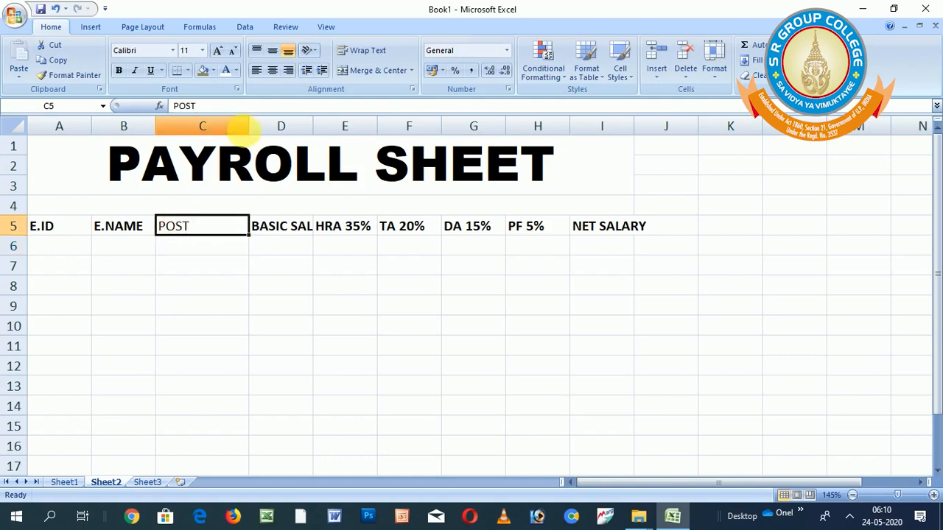
Narrow column C and autofit columns D, I and H to their headings.
left_click_drag(251, 134, 218, 134)
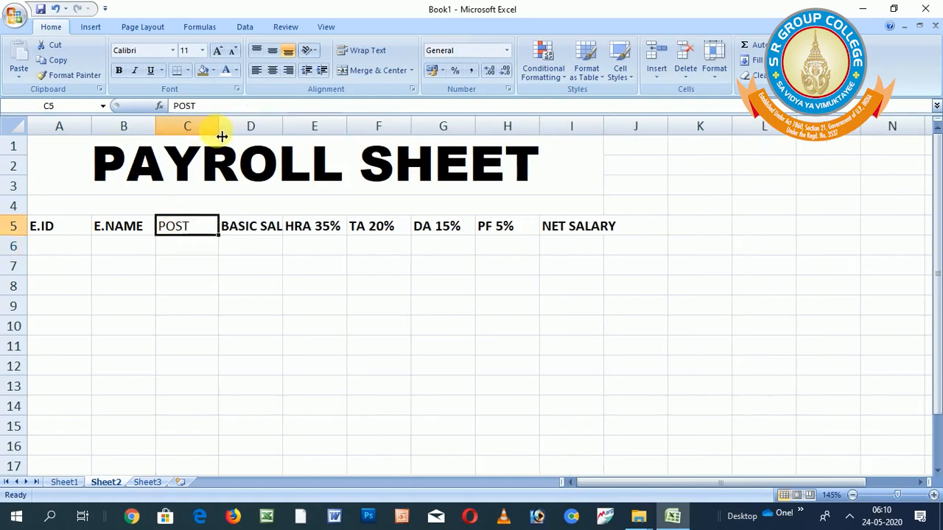
double_click(287, 131)
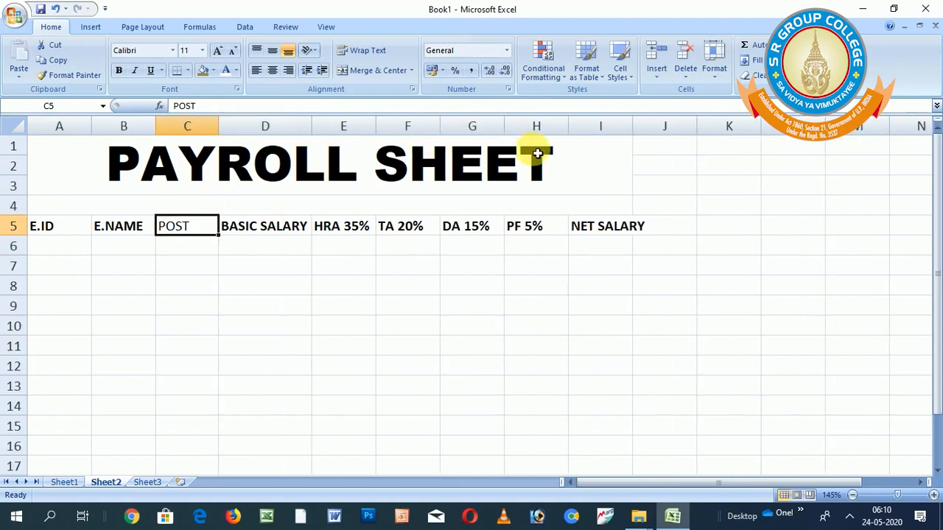
double_click(633, 127)
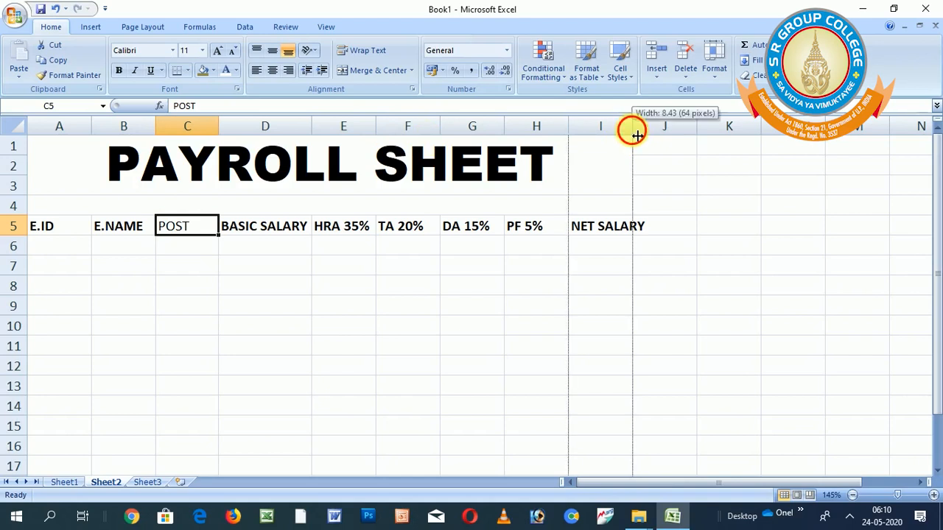
double_click(568, 131)
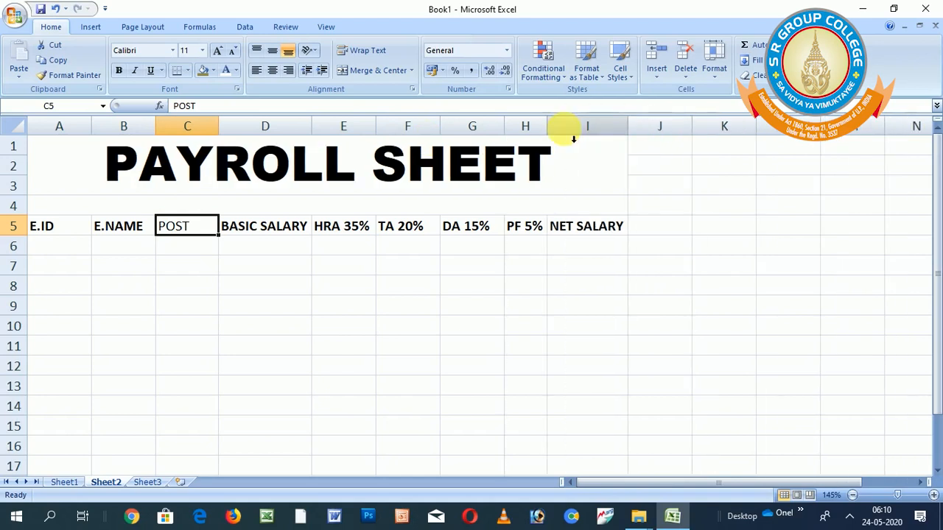
Make the POST heading in C5 bold.
left_click(181, 246)
left_click(182, 231)
key("ctrl+b")
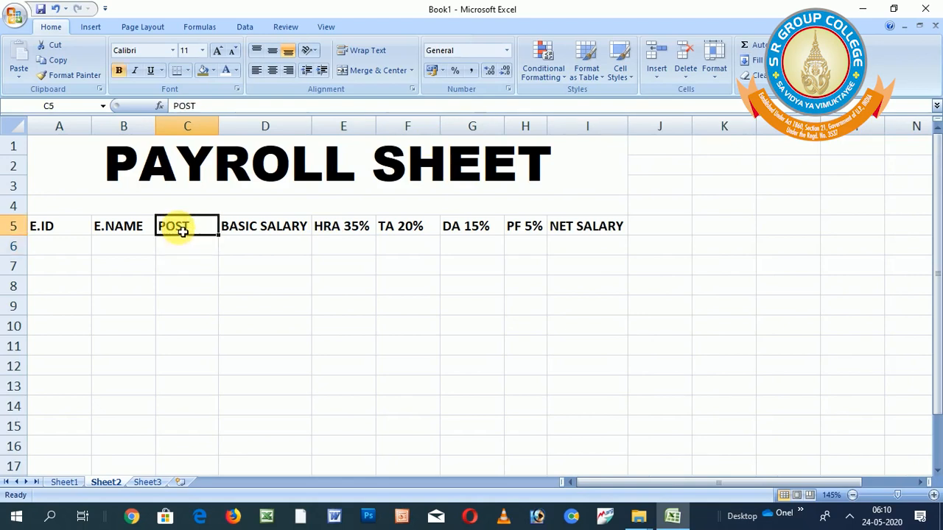
Enter employee IDs 1 and 2 in A6 and A7 and extend the series to 5 in A10.
key("Left")
key("Left")
key("Down")
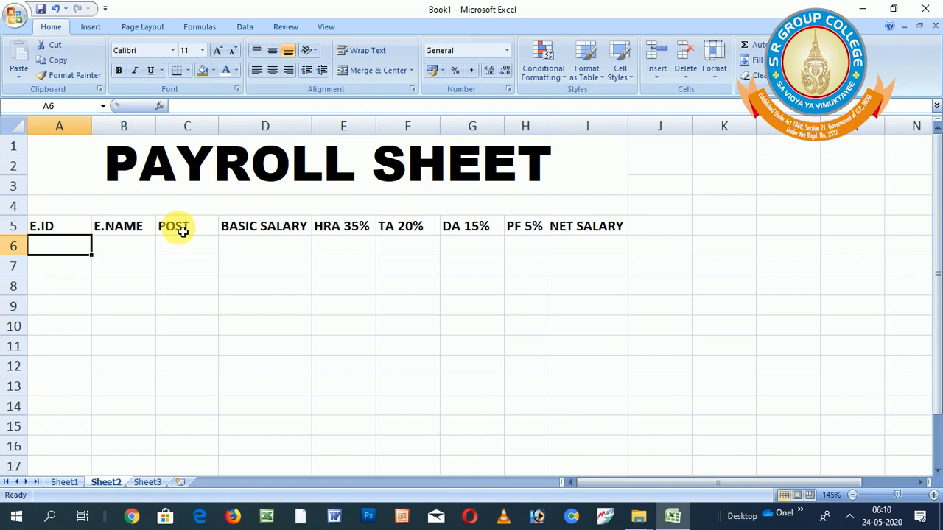
type("12")
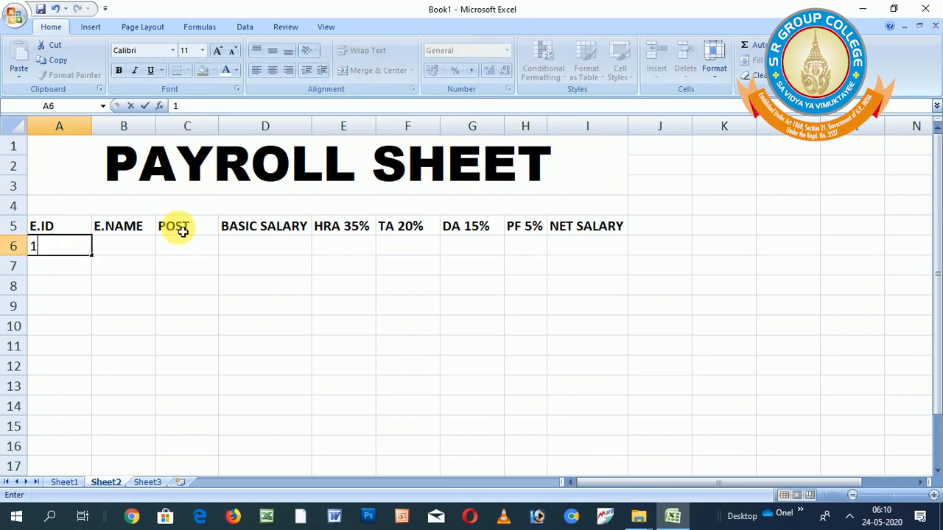
key("BackSpace")
key("Return")
type("2")
key("Up")
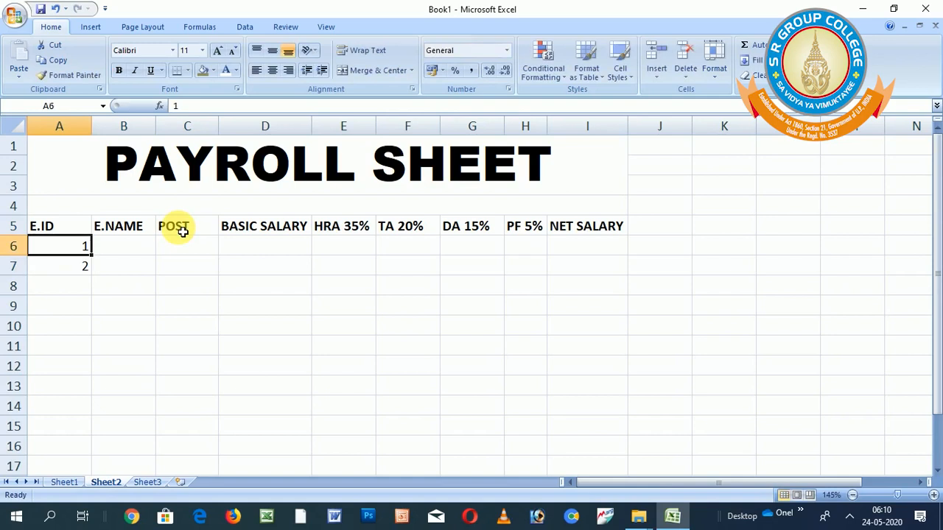
key("shift+Down")
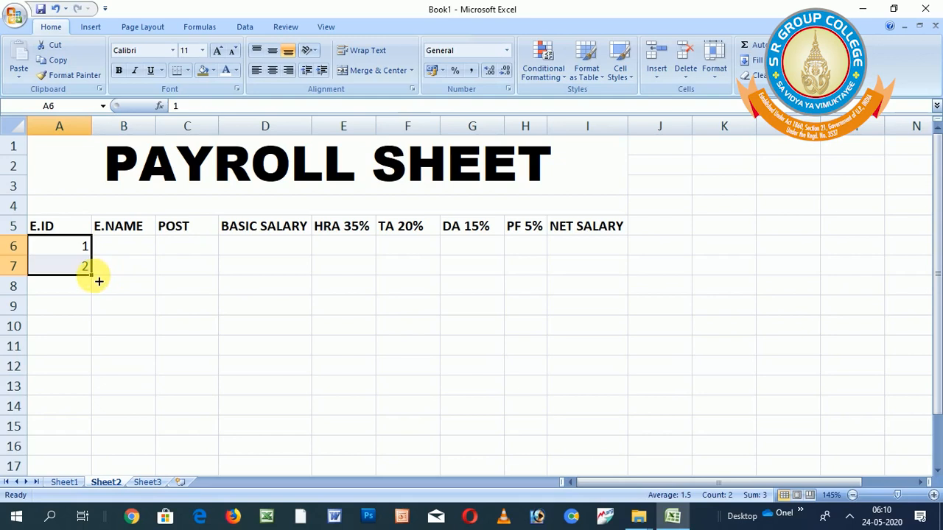
left_click_drag(90, 276, 89, 336)
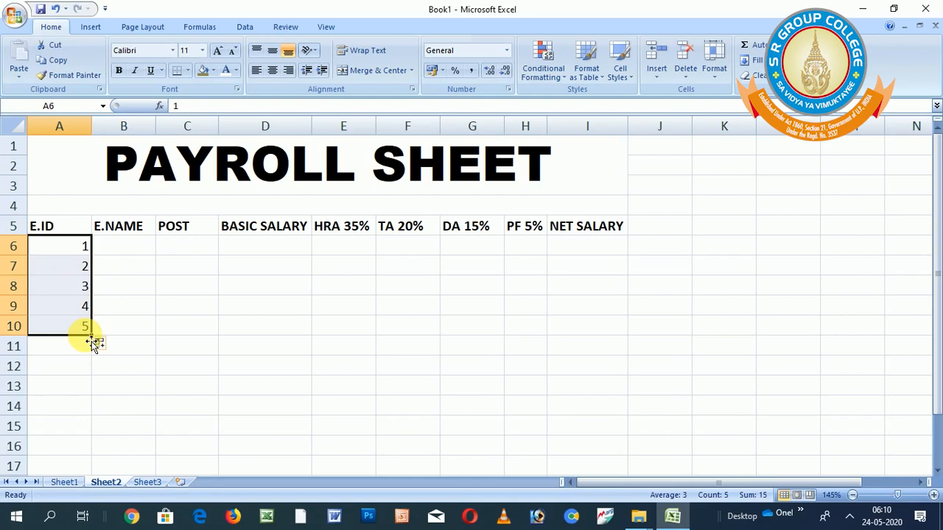
Enter the five employees' names with the title MR. in B6:B10 and widen column B to fit them.
key("Right")
type("MR. RAVI")
key("Return")
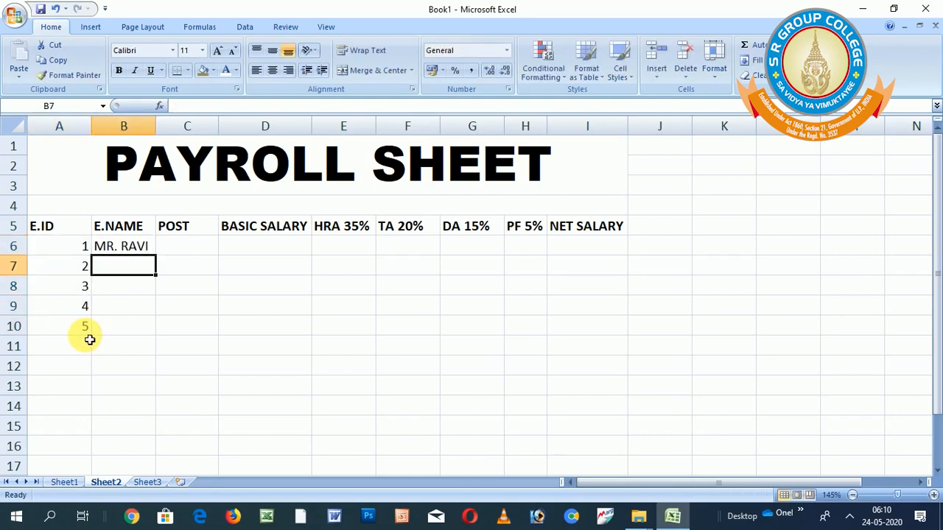
type("MR. ")
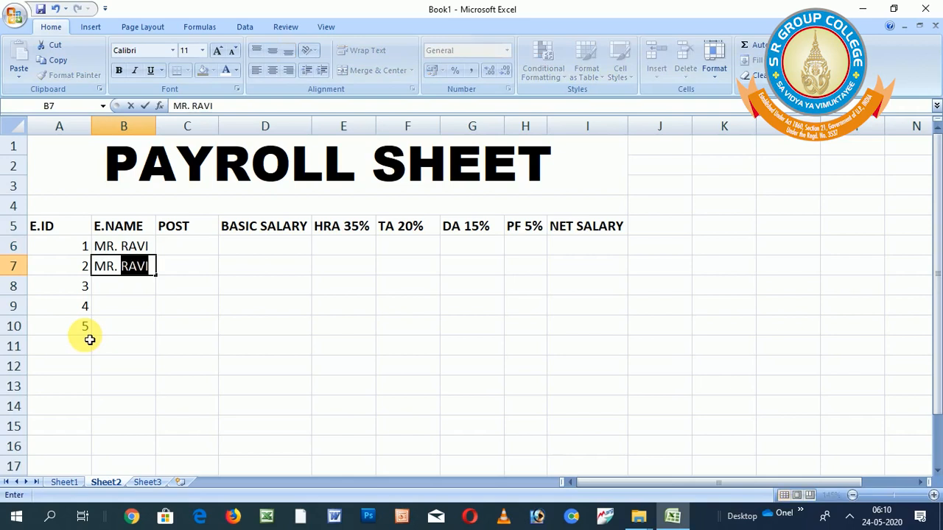
type("AJAY")
key("Return")
type("MR")
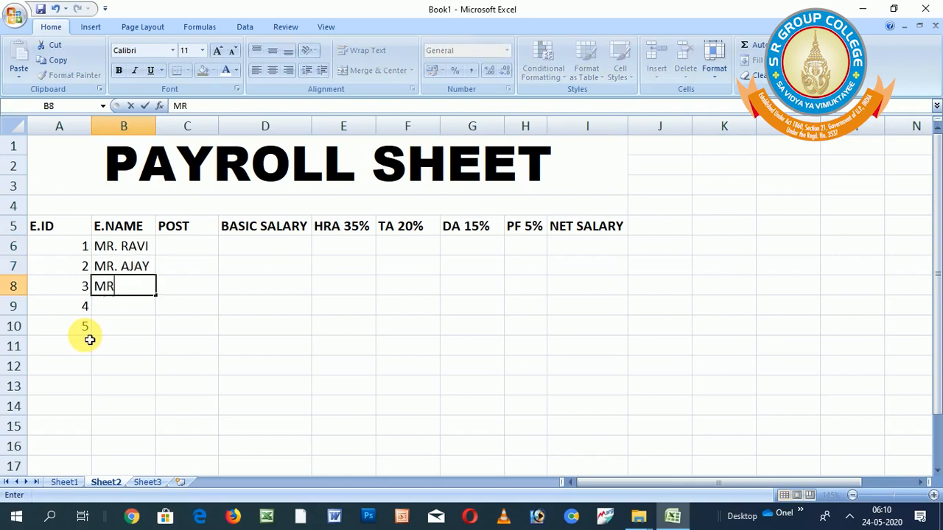
type(". VISHAL")
key("Return")
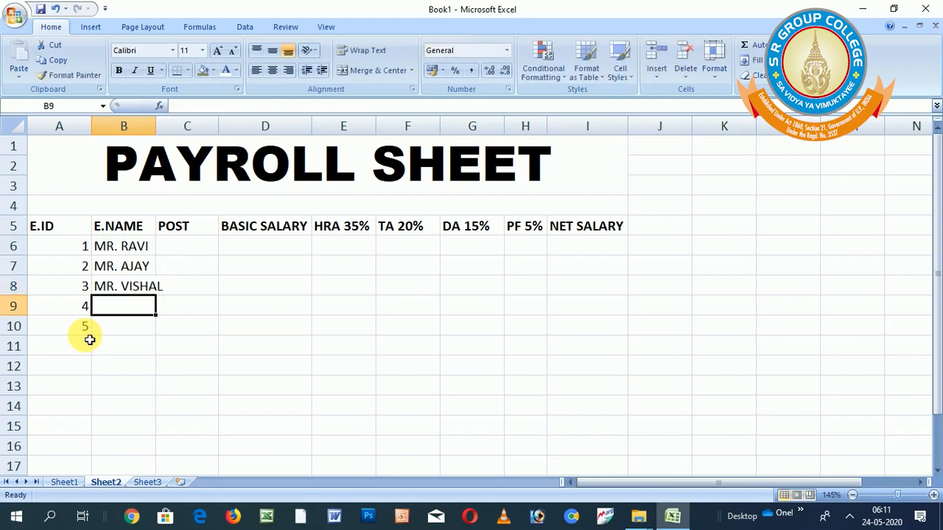
type("MR. ARIF")
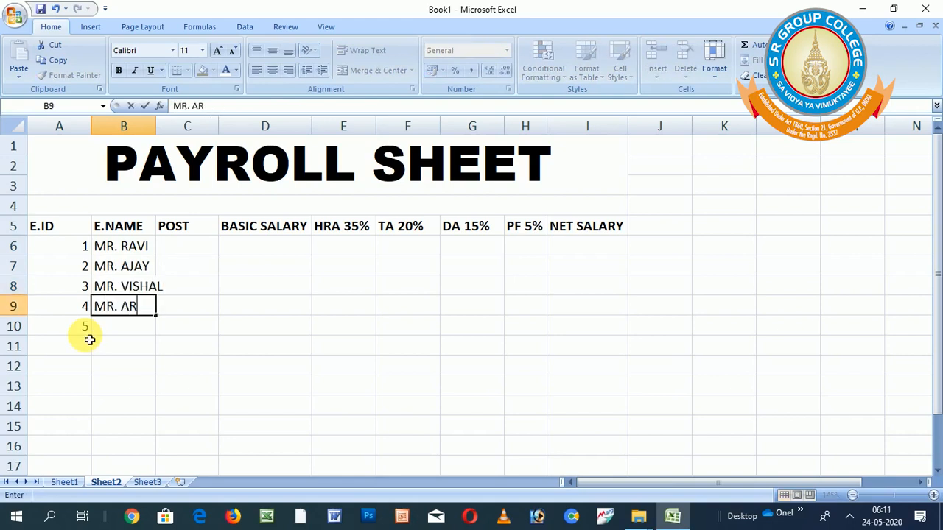
key("Return")
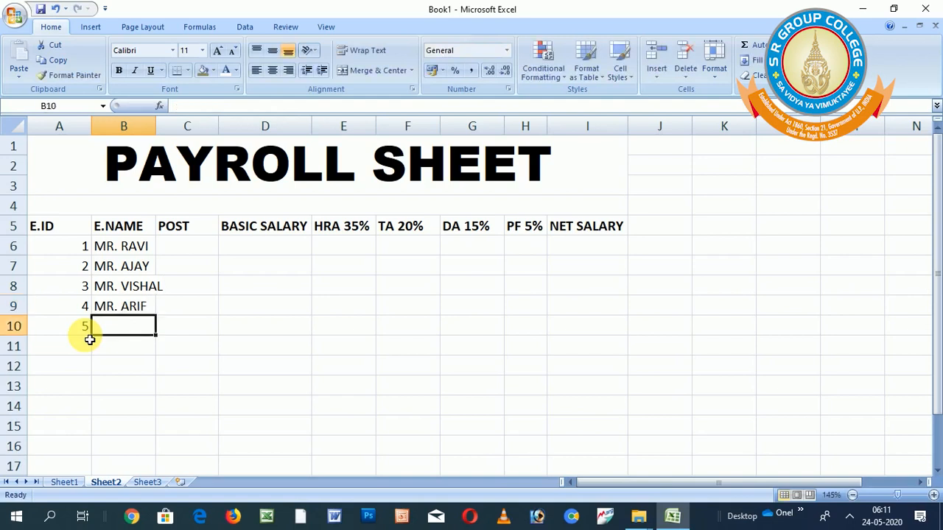
type("MR. RAMESH")
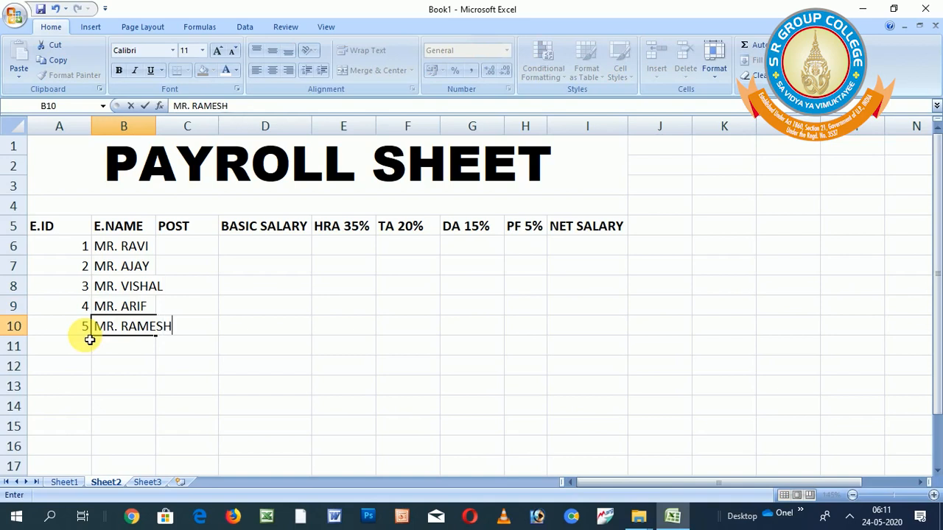
key("Return")
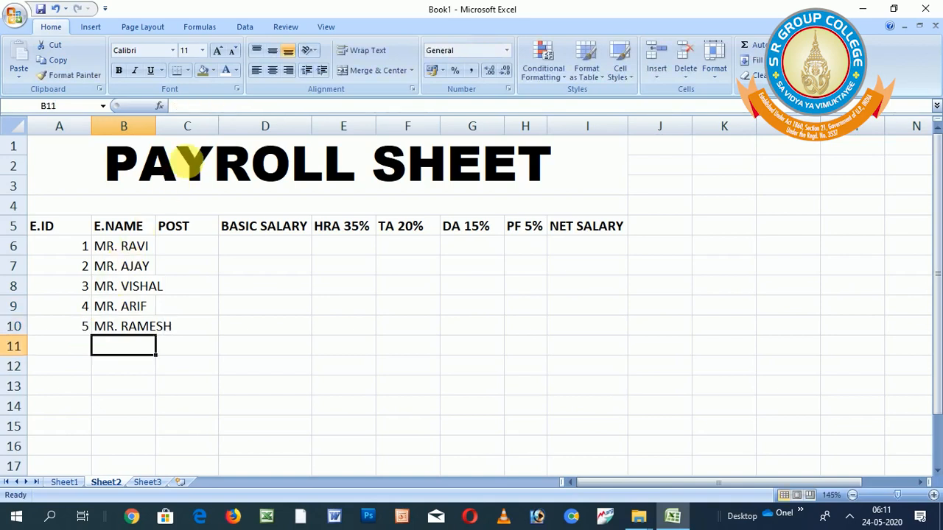
left_click_drag(156, 135, 178, 135)
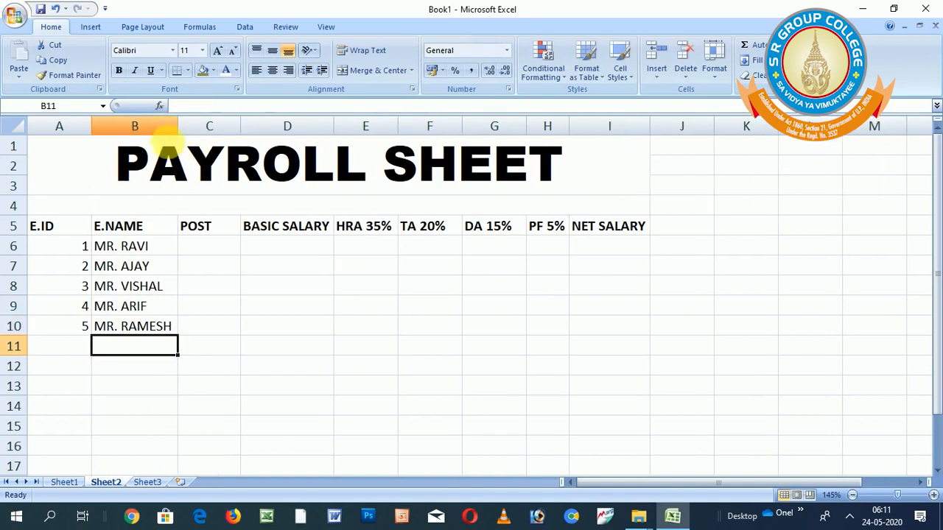
Enter the posts M.D in C6, ACC. in C7 and CLRK in C8.
left_click(212, 253)
type("M.D")
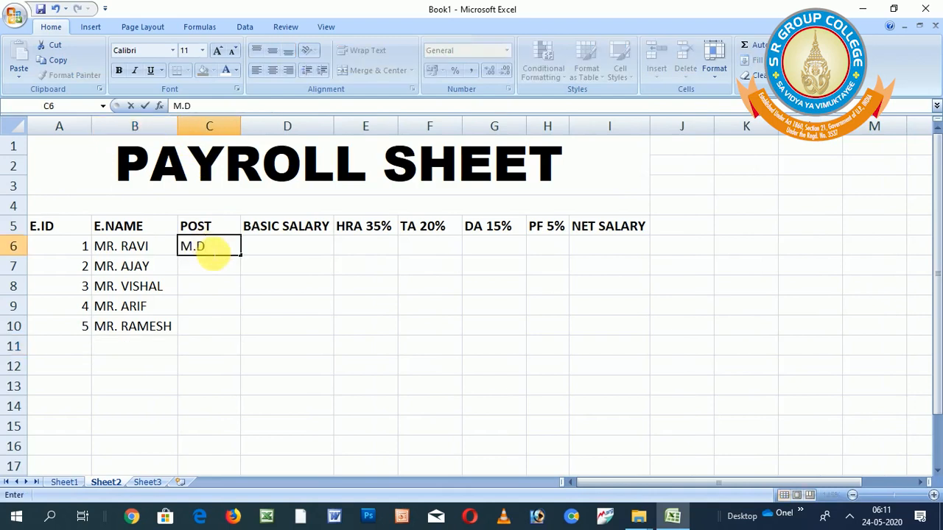
key("Return")
type("ACC")
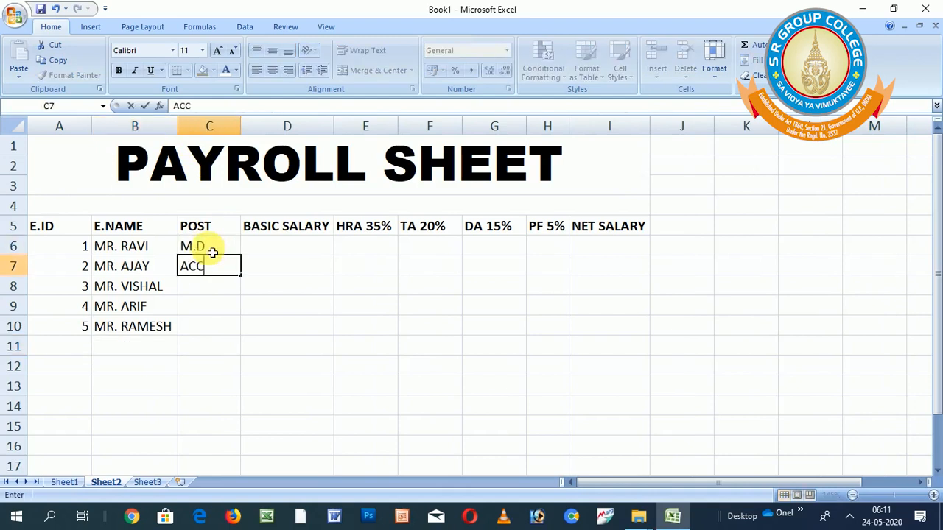
type(".")
key("Return")
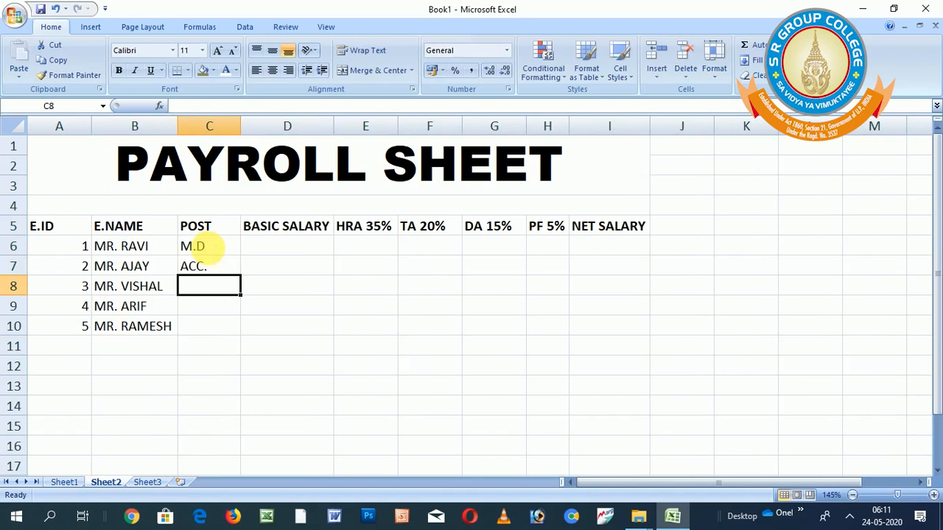
type("CLRK")
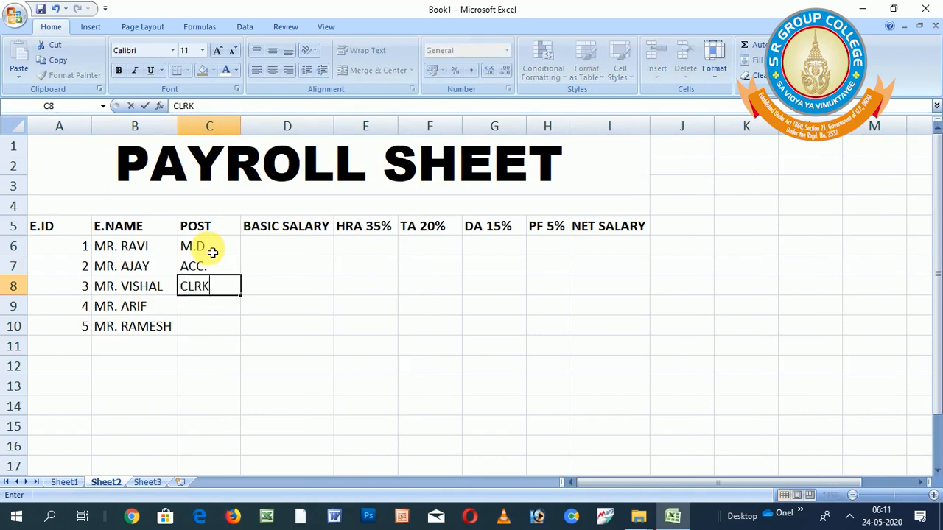
key("Return")
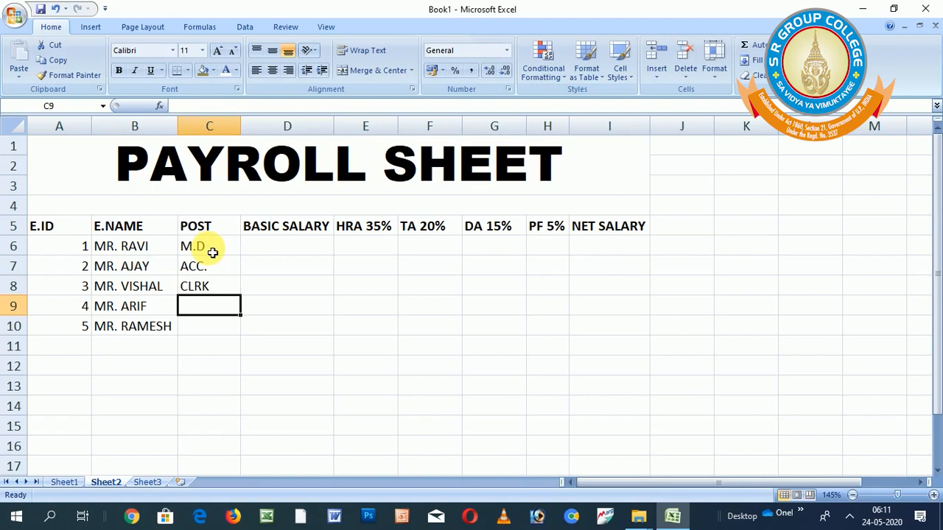
Enter the posts SUP.W in C9 and PEON in C10.
type("W")
key("BackSpace")
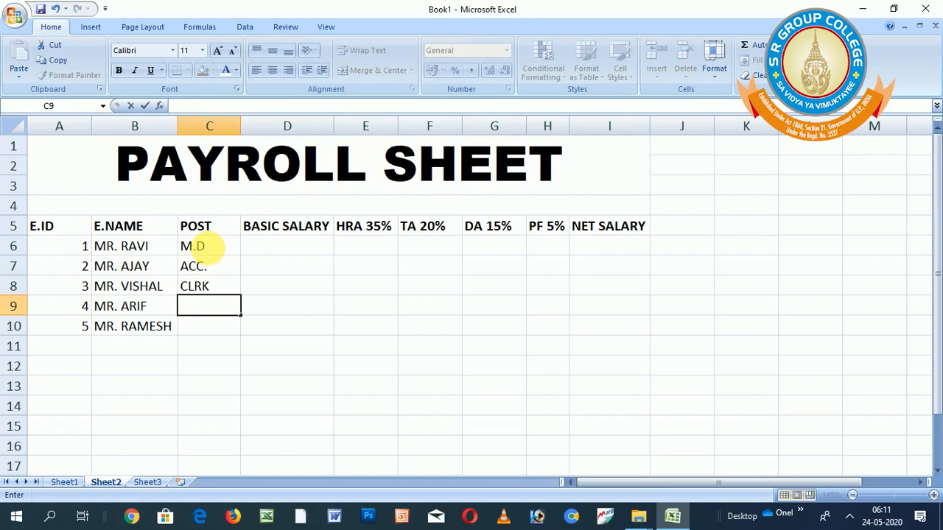
type("SUP.W")
key("Return")
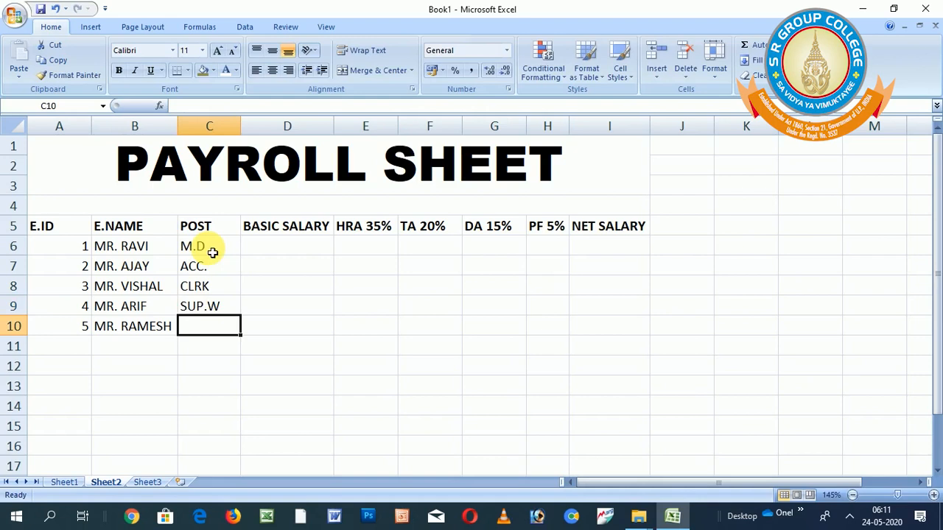
type("PEOM")
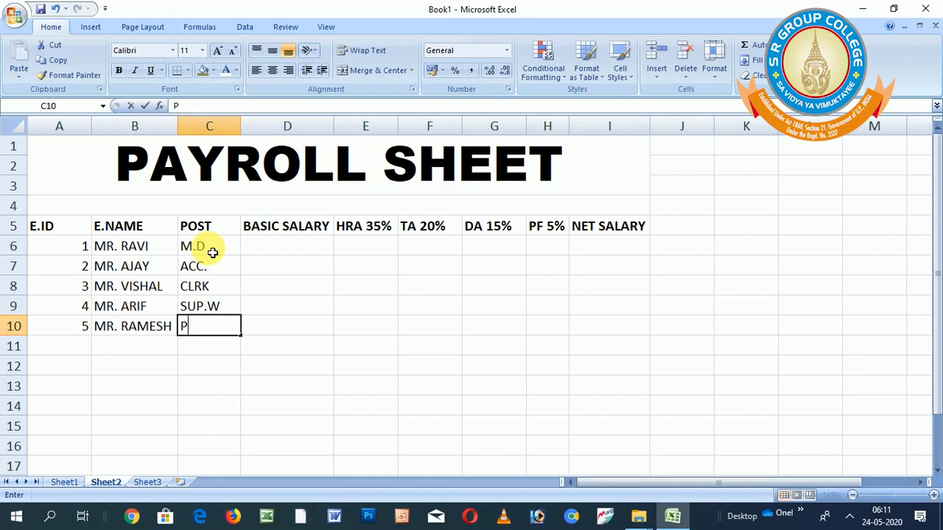
key("BackSpace")
type("N")
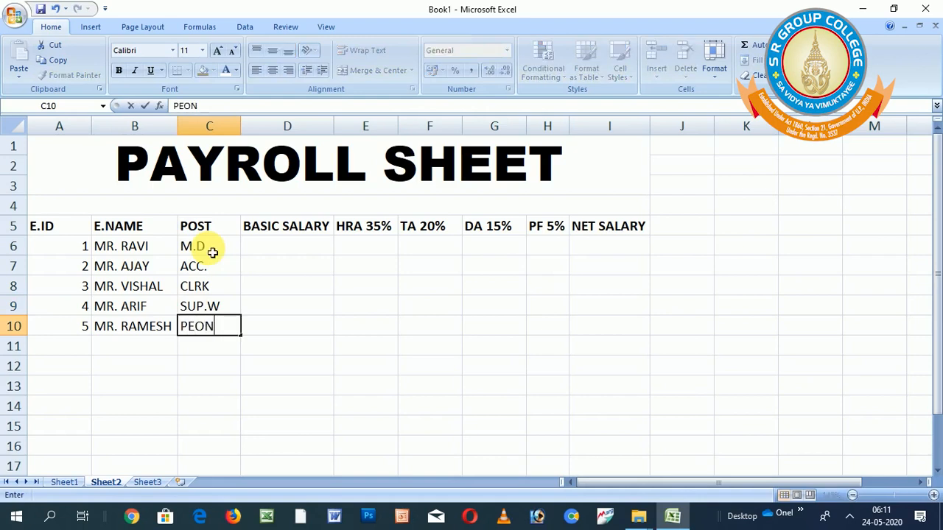
key("Return")
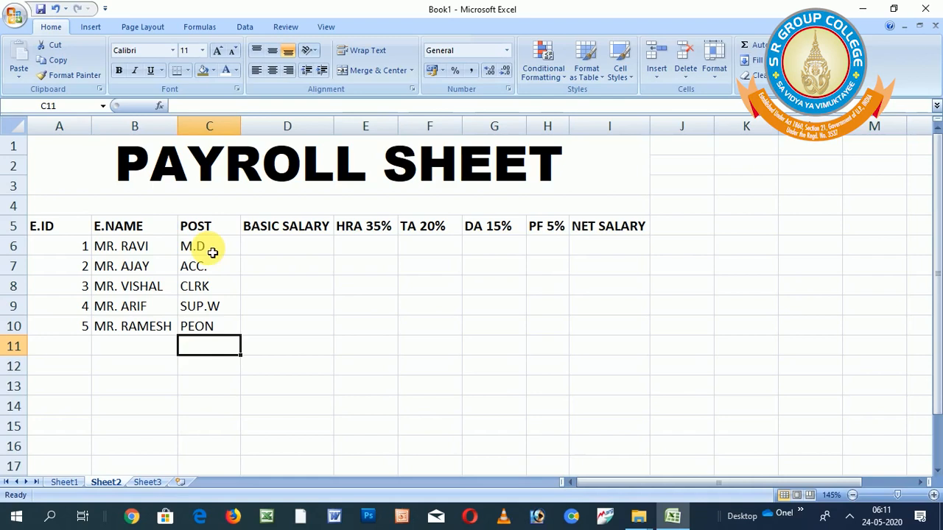
Enter the basic salaries 15000, 12000, 8500, 9000 and 6200 in D6:D10.
key("Up")
key("Up")
key("Up")
key("Up")
key("Up")
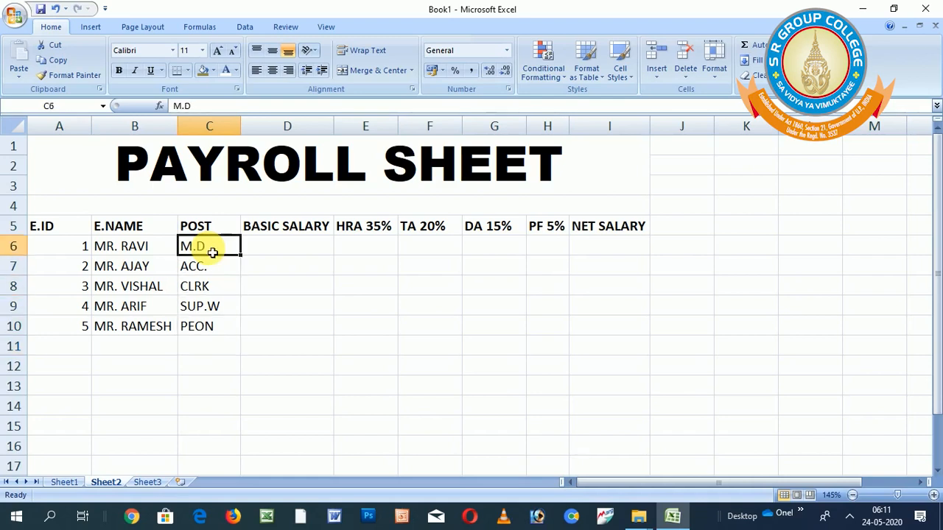
key("Right")
type("15000")
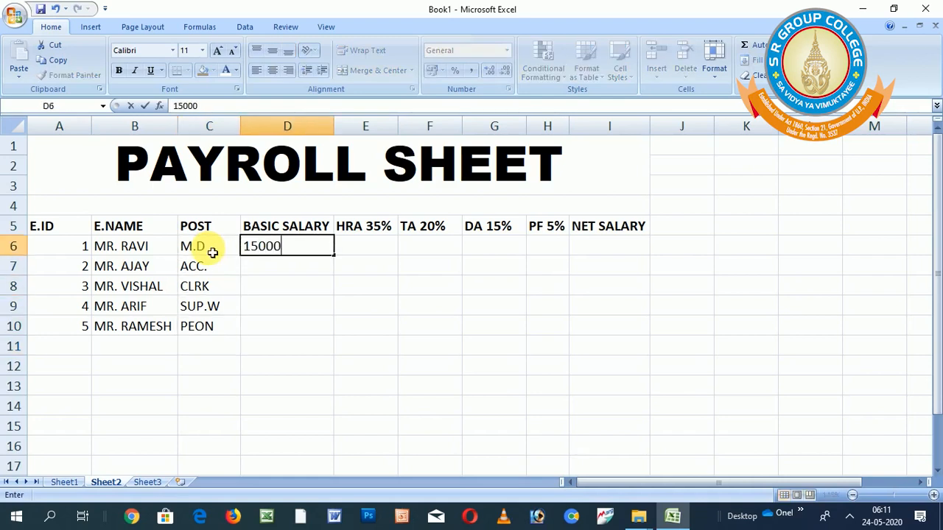
key("Return")
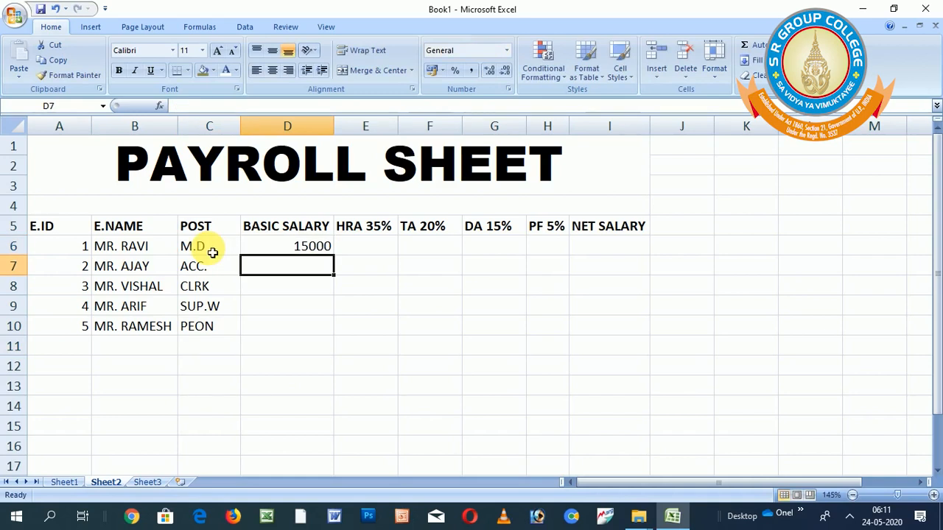
type("12000")
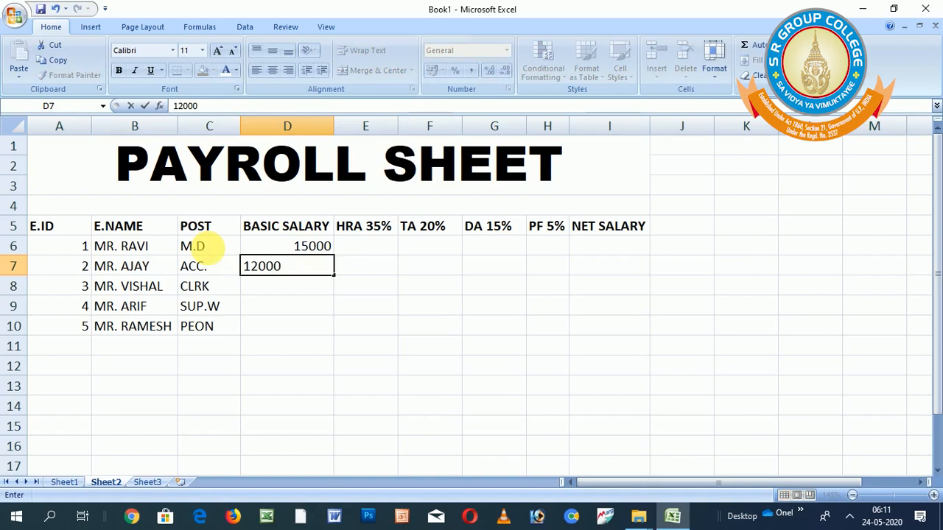
key("Return")
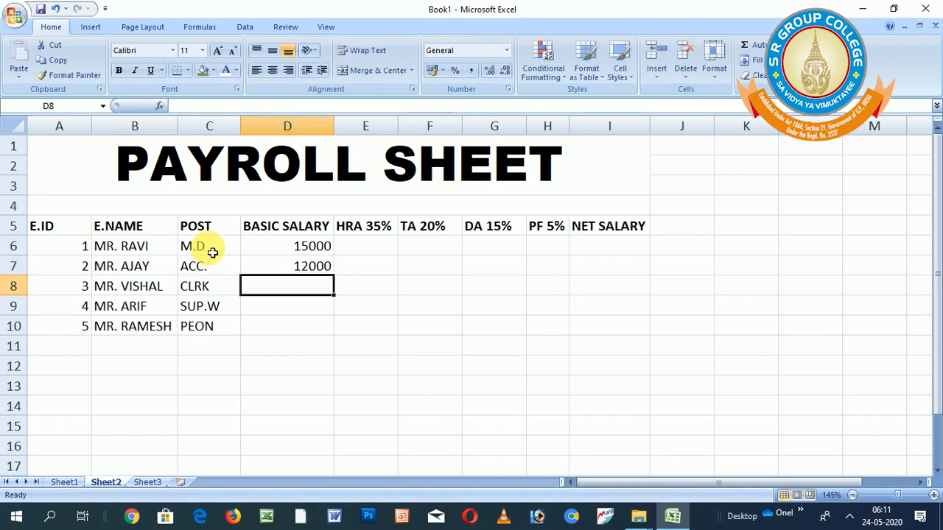
type("8500")
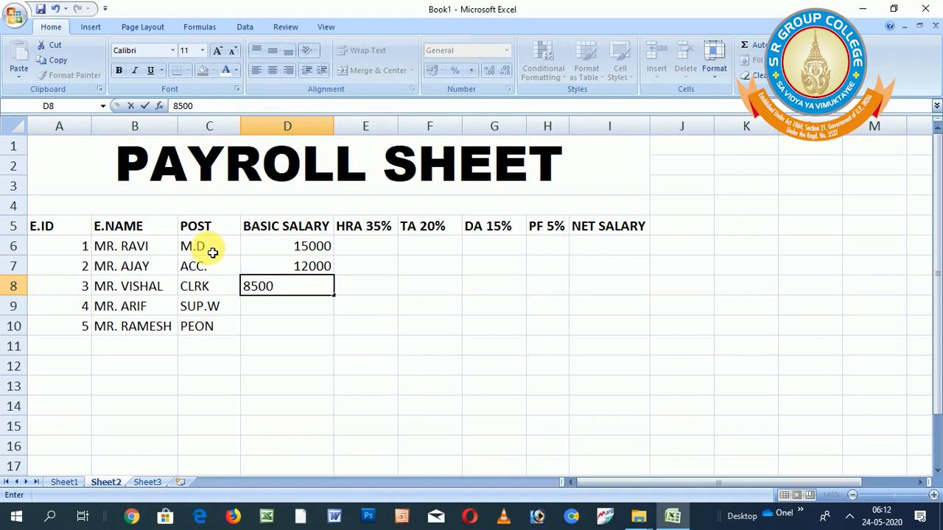
key("Return")
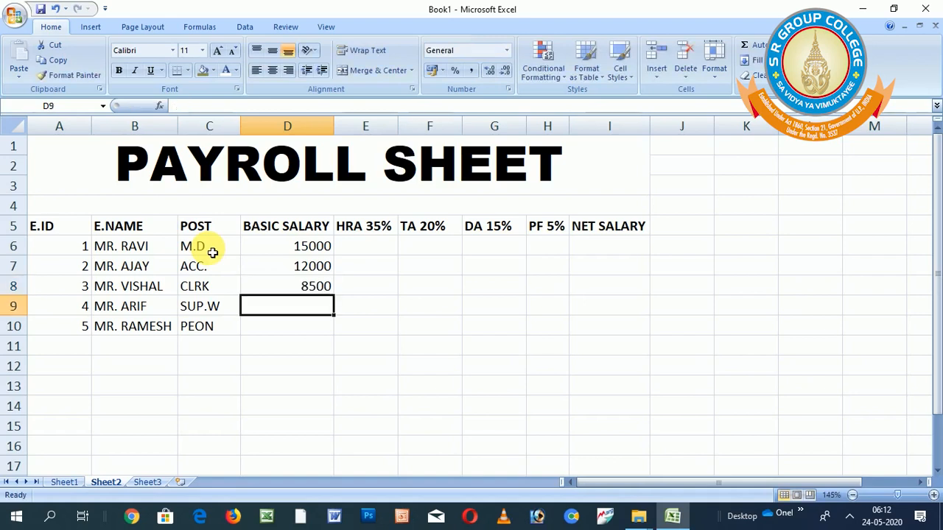
type("9000")
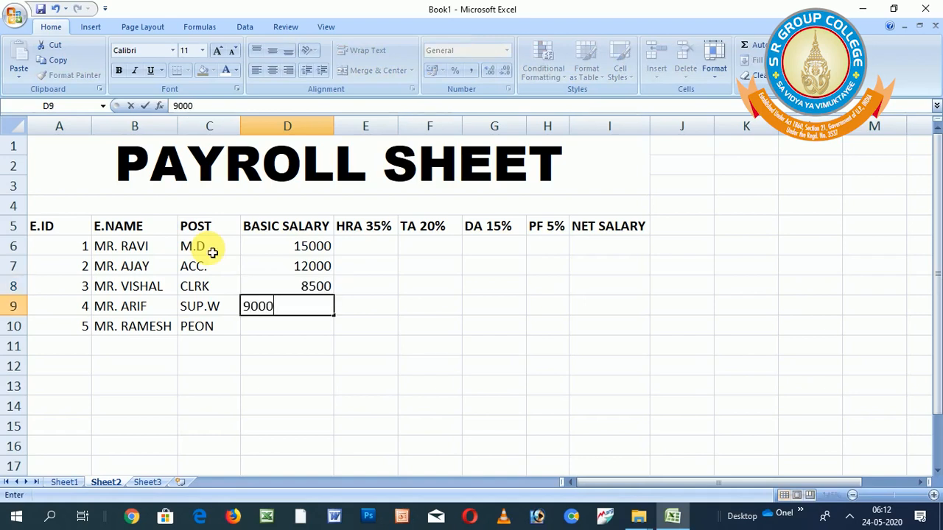
key("Return")
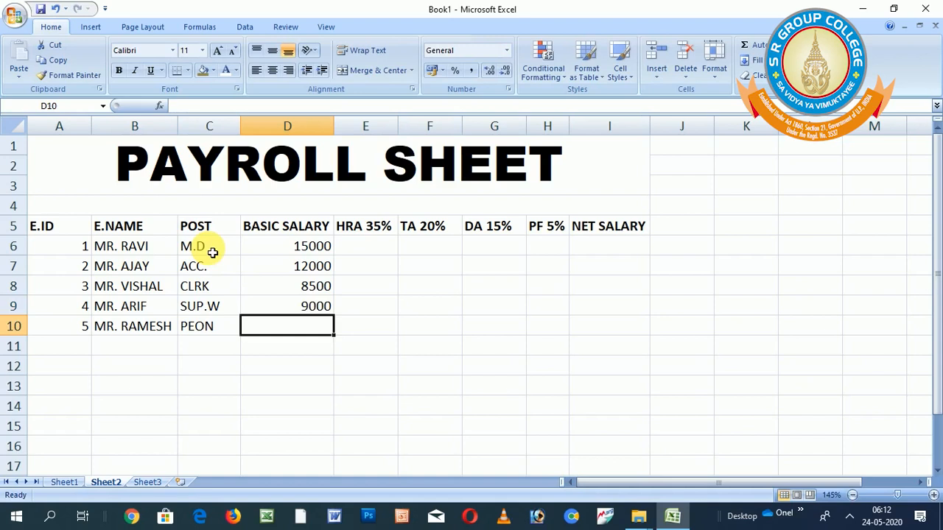
type("6200")
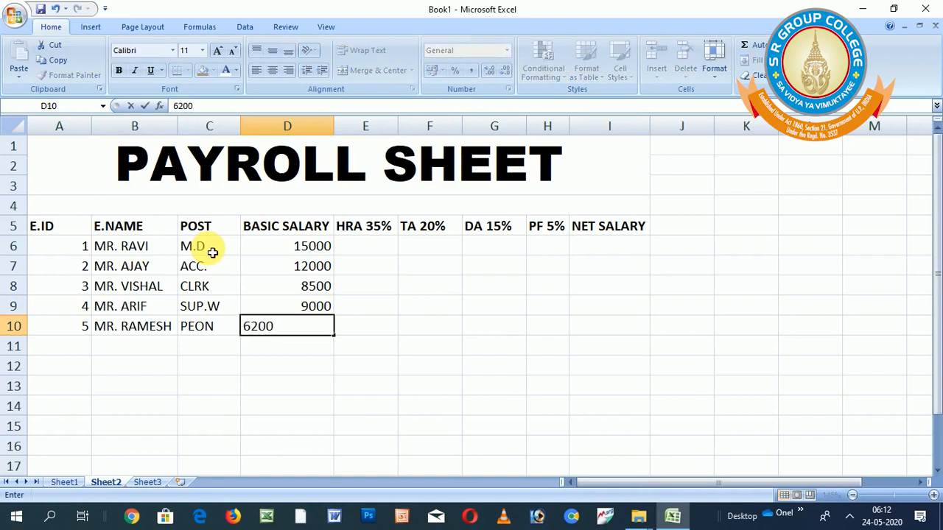
key("Tab")
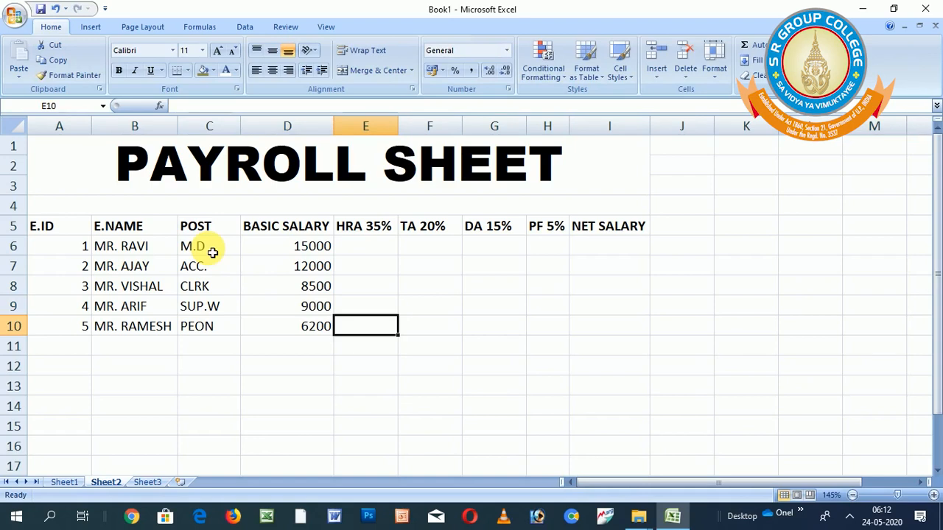
Calculate the first employee's HRA in E6 with the formula =D6*35%.
key("Left")
key("Up")
key("Up")
key("Up")
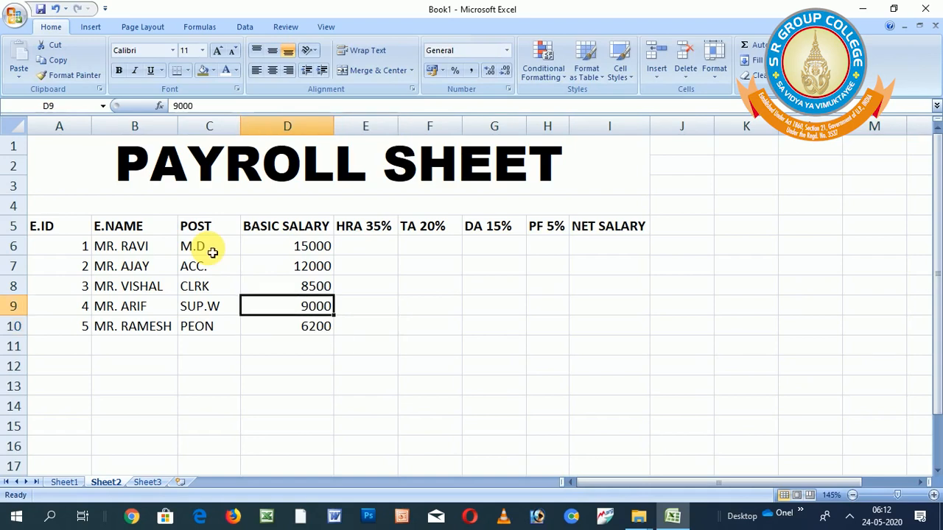
key("Up")
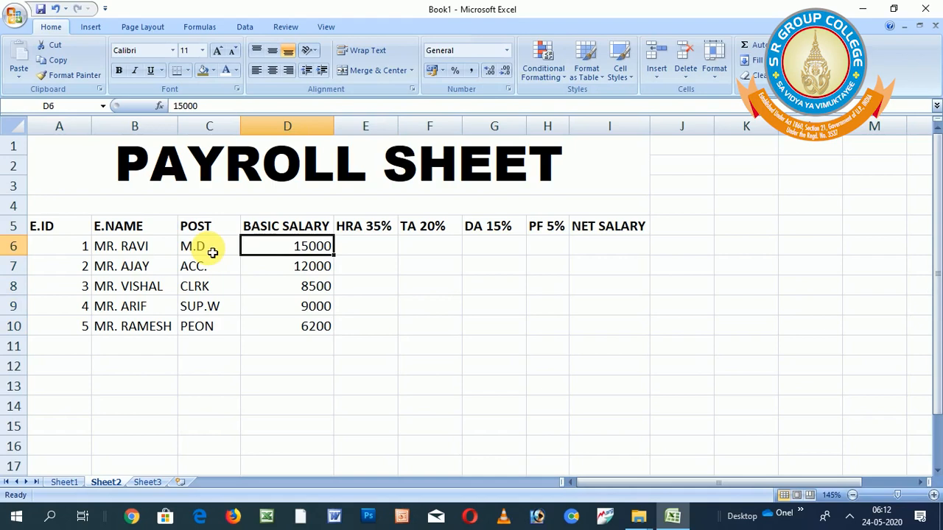
key("Right")
key("Right")
key("Right")
key("Right")
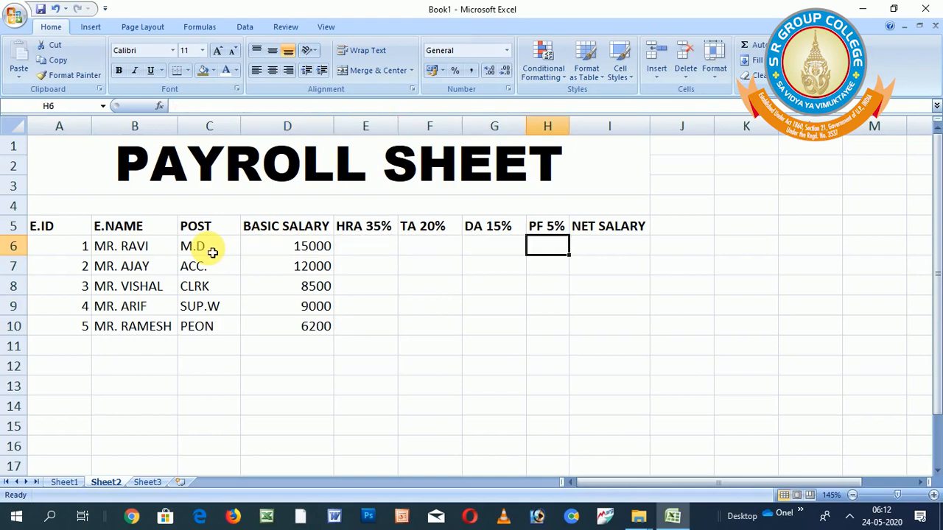
key("Left")
key("Left")
key("Left")
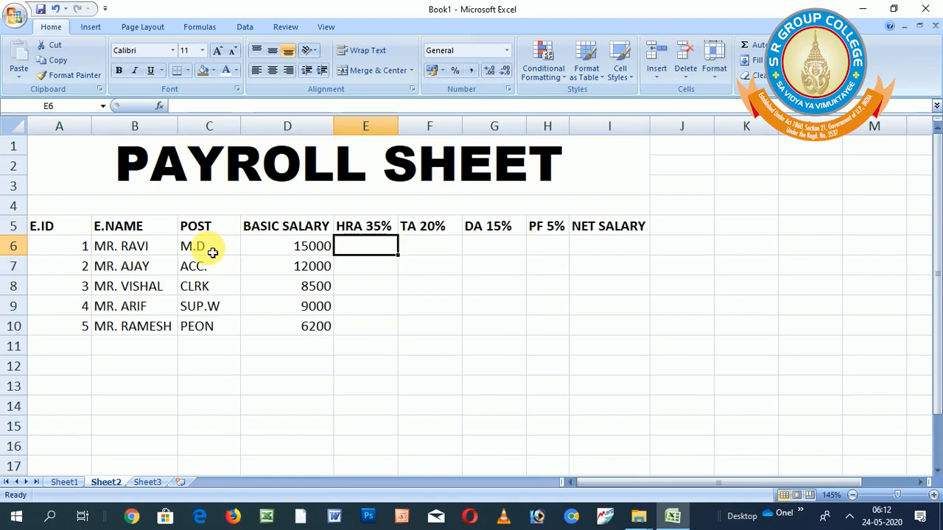
type("=")
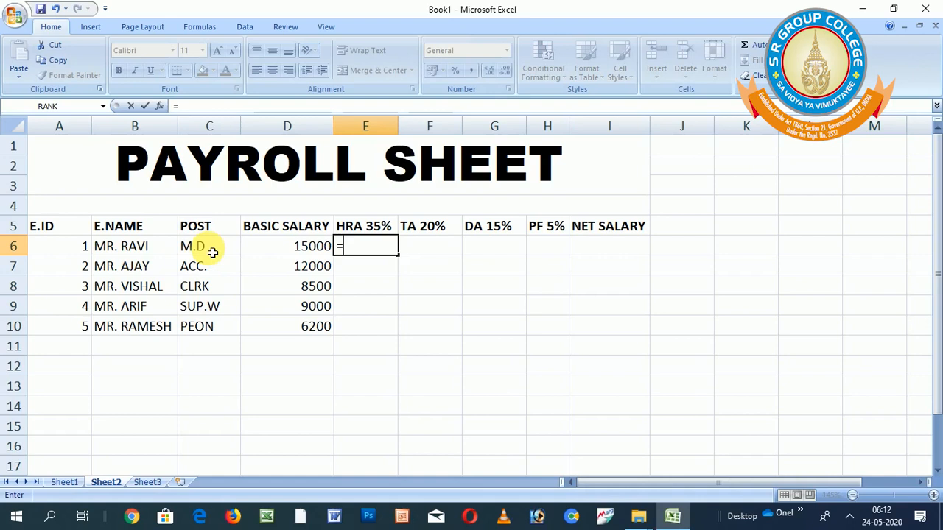
key("Left")
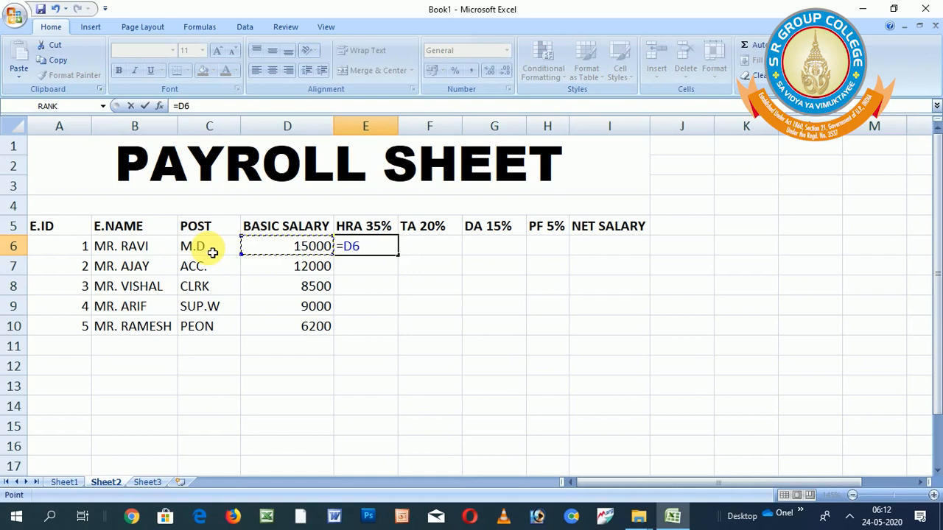
type("*")
type("35%")
key("Return")
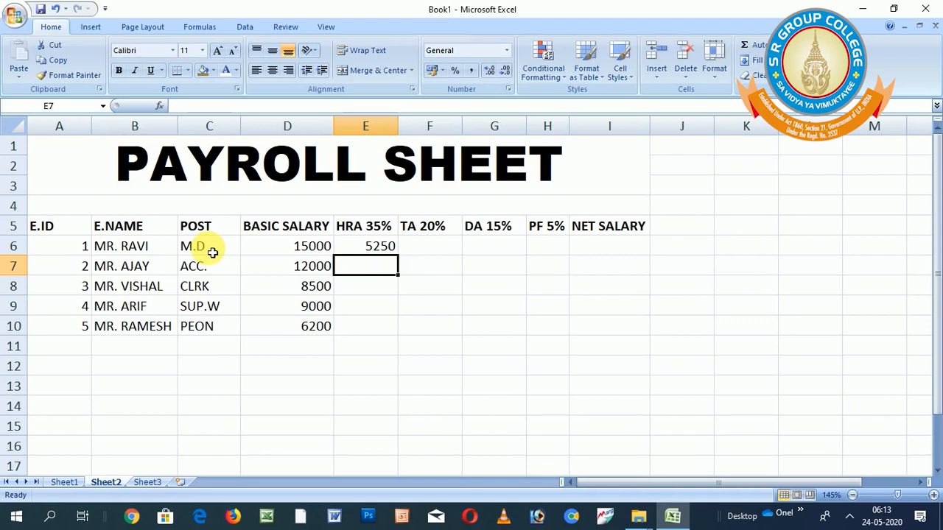
Calculate the first employee's TA in F6 with the formula =D6*20%.
key("Up")
key("Right")
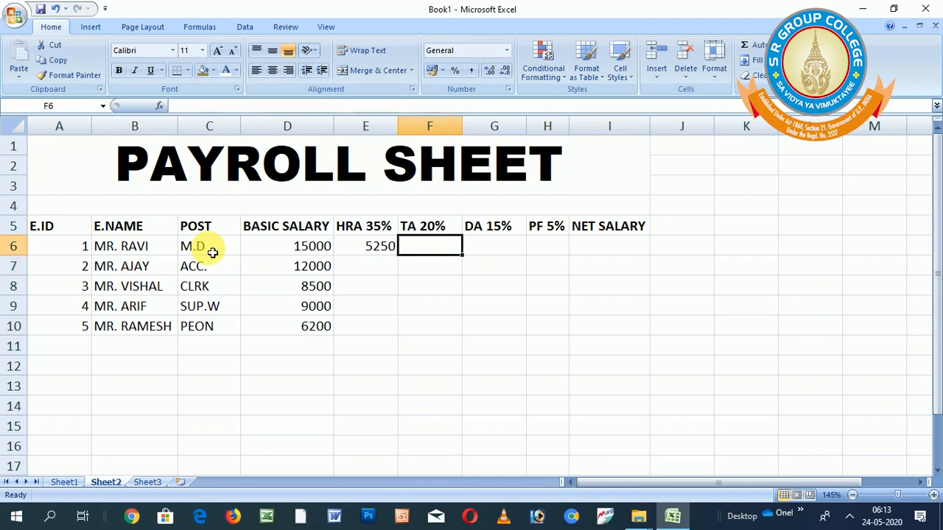
type("=")
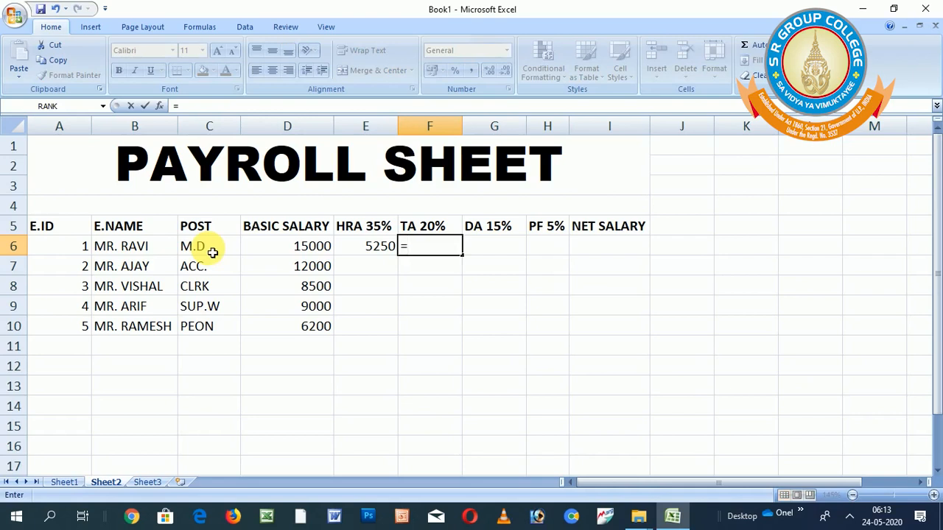
key("Left")
key("Left")
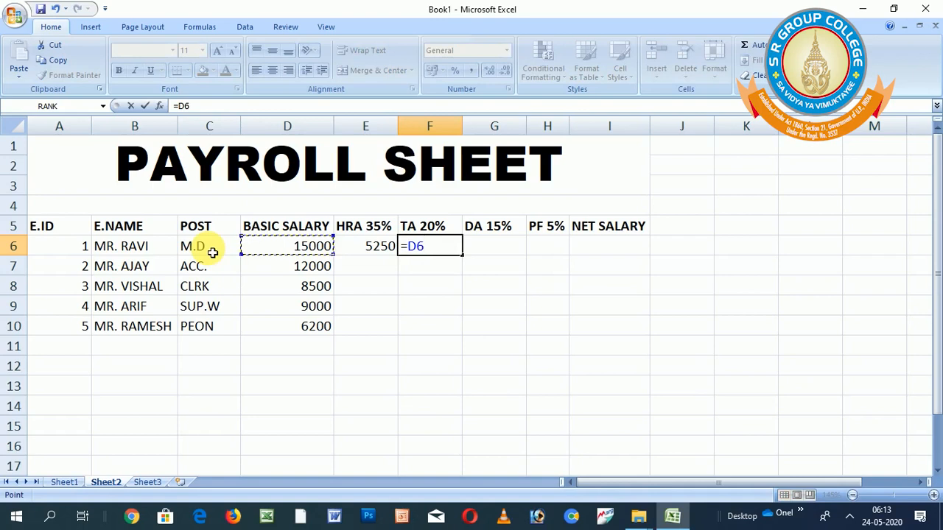
type("*20%")
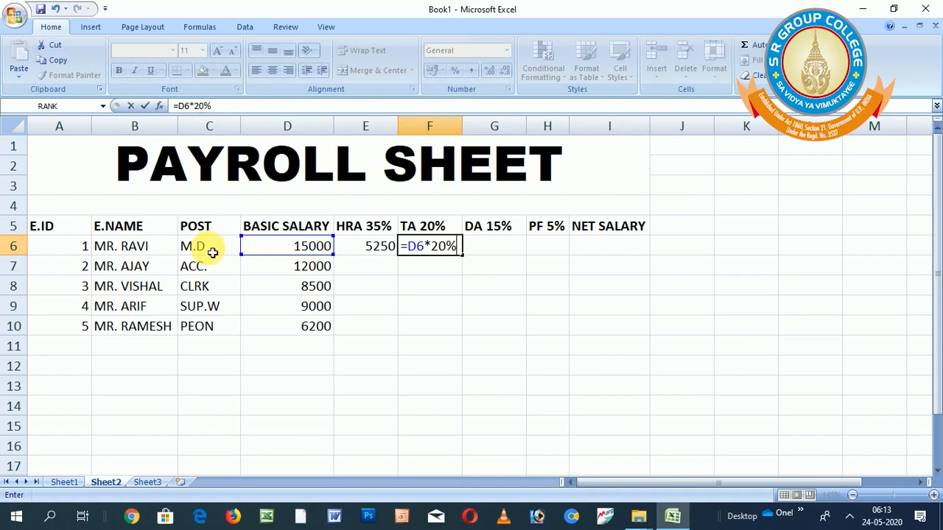
key("Return")
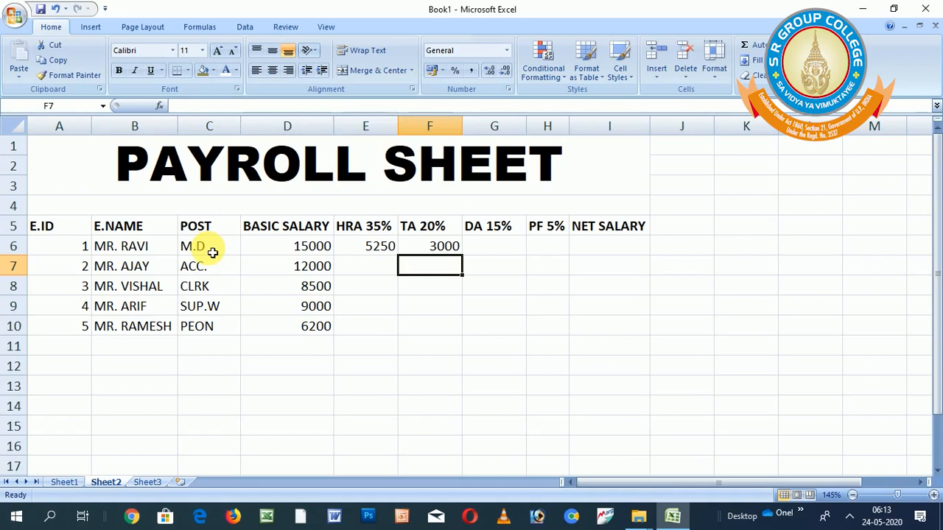
Calculate the first employee's DA in G6 with the formula =D6*15%.
key("Up")
key("Right")
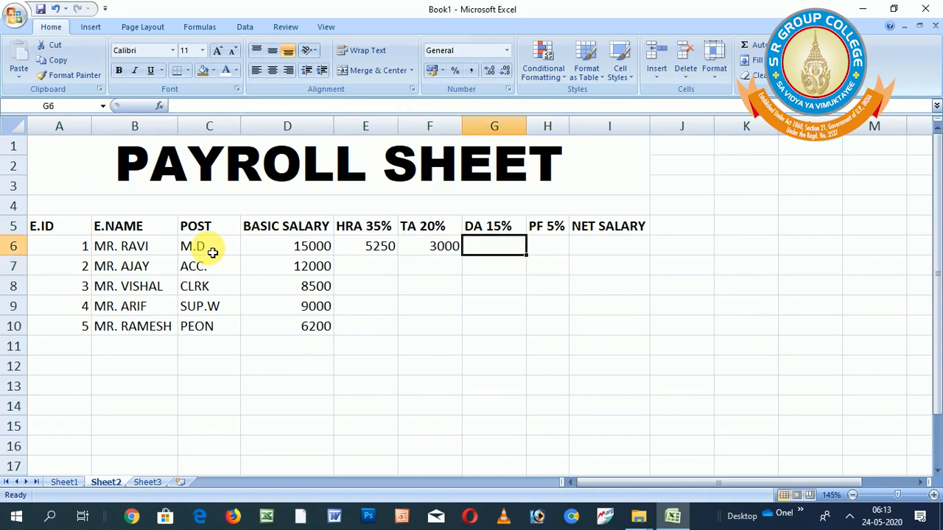
type("=")
key("Left")
key("Left")
key("Left")
type("*")
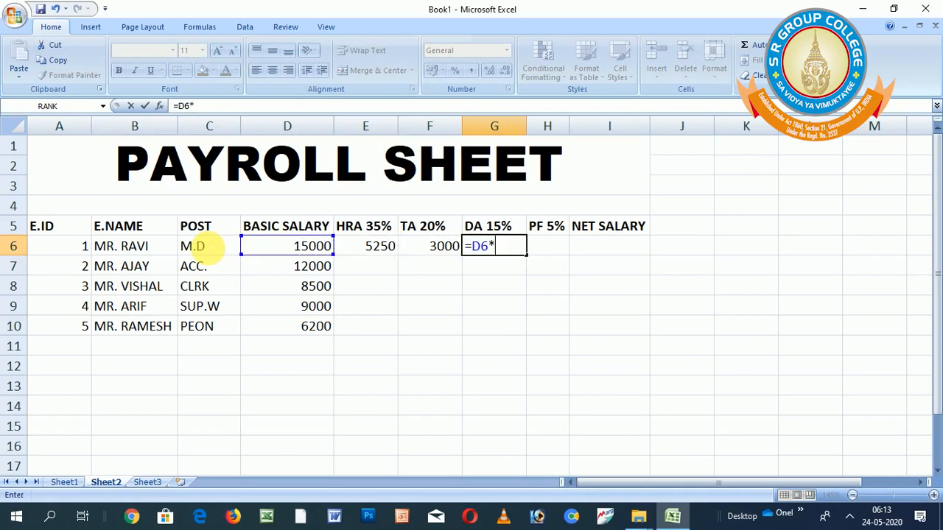
type("15%")
key("Return")
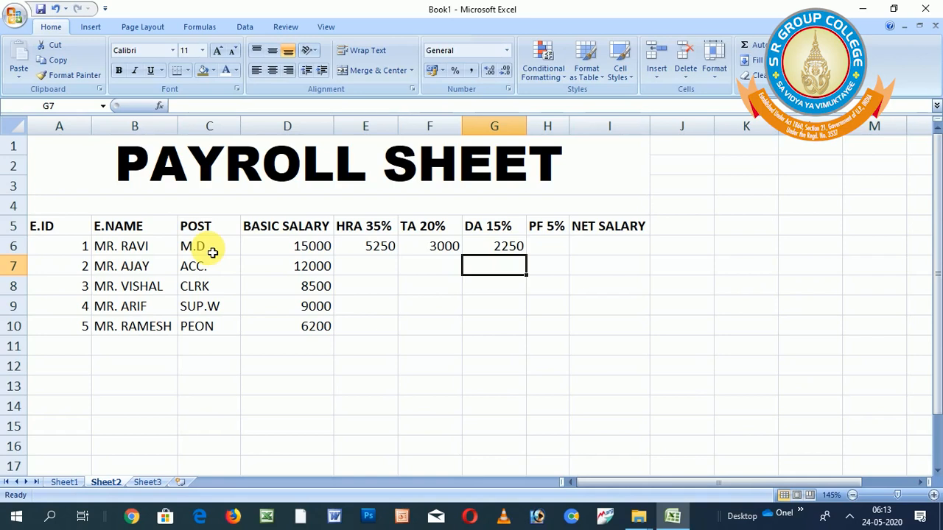
Calculate the first employee's PF in H6 with the formula =D6*5% and select the NET SALARY cell I6.
key("Up")
key("Right")
type("=")
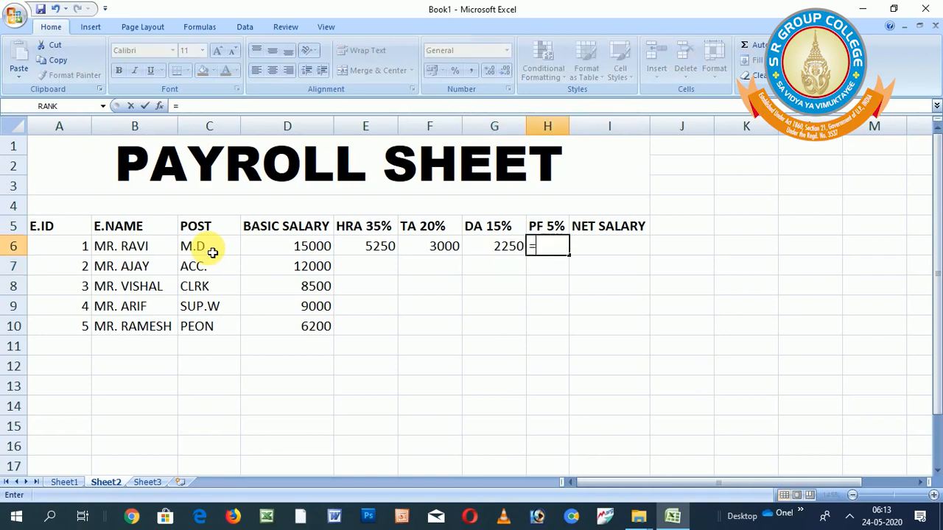
key("Left")
key("Left")
key("Left")
key("Left")
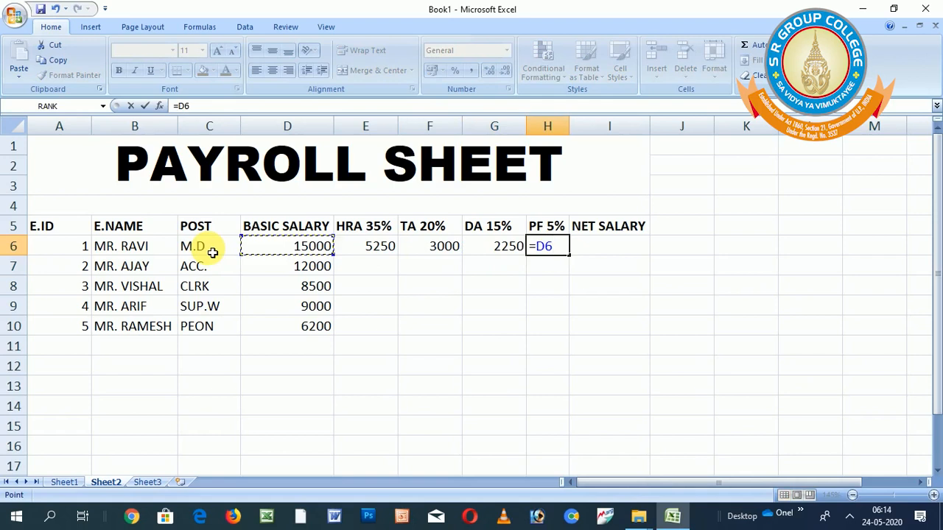
type("*5%")
key("Return")
key("Up")
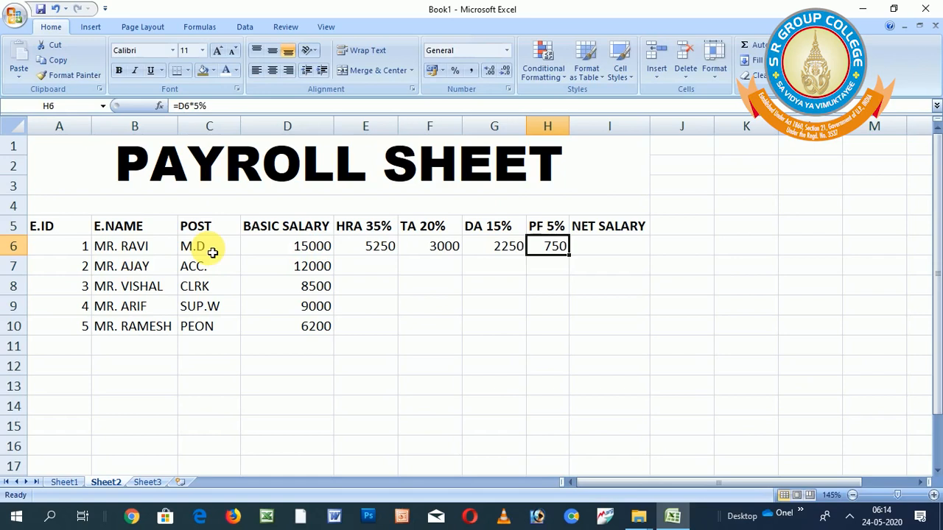
key("Right")
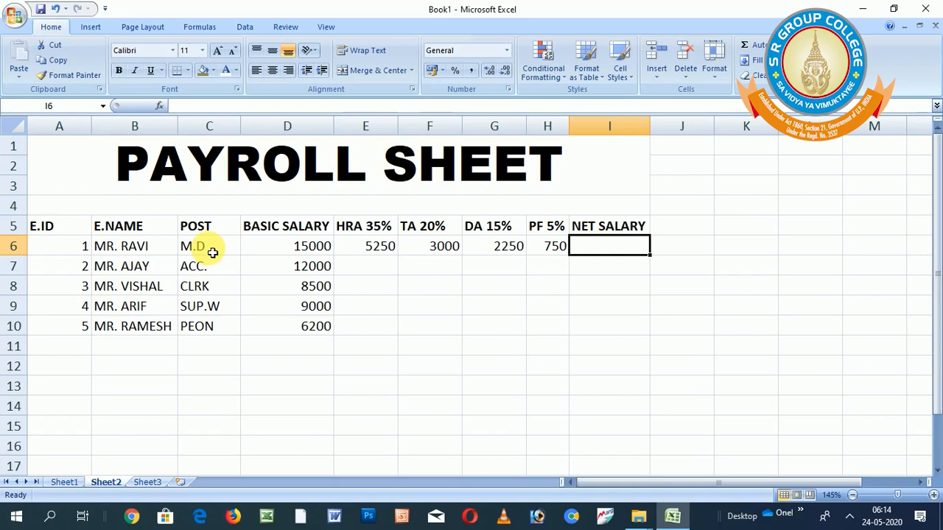
Calculate the first employee's net salary in I6 with the formula =SUM(D6:G6)-H6.
type("=")
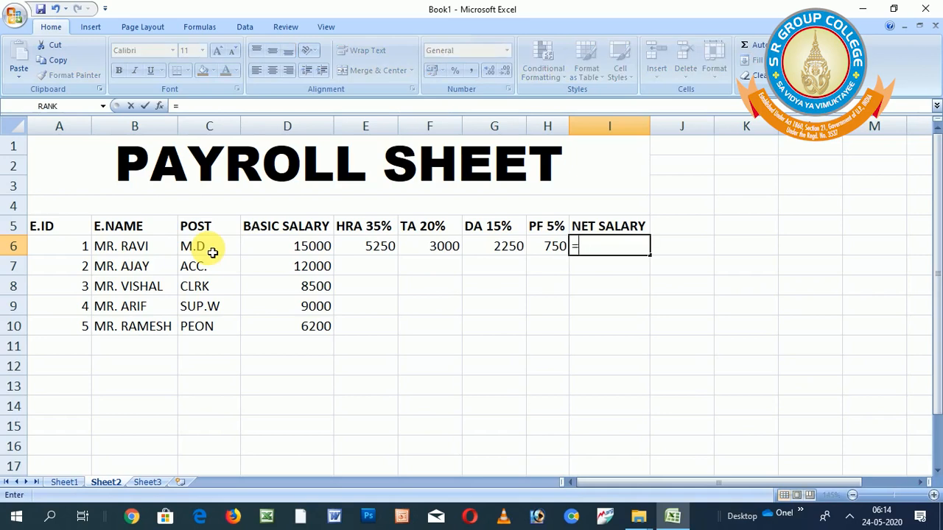
type("SUM")
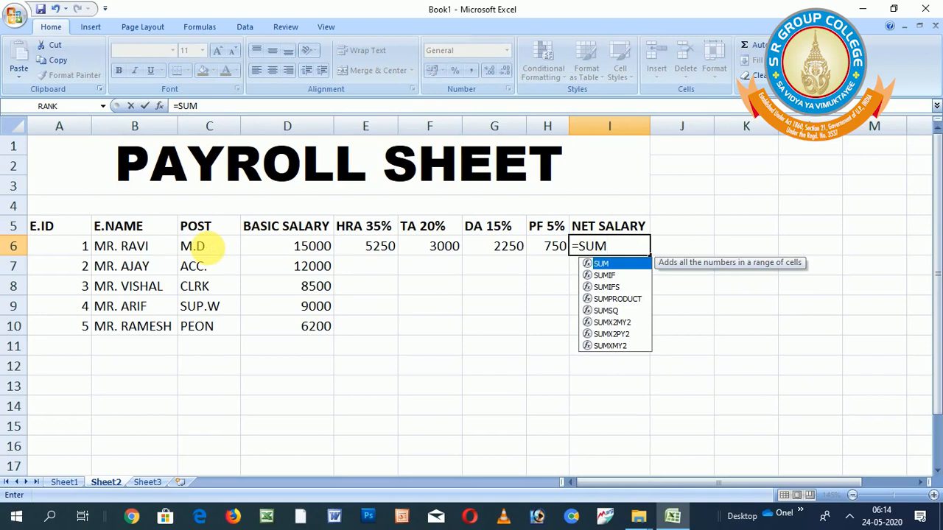
type("(")
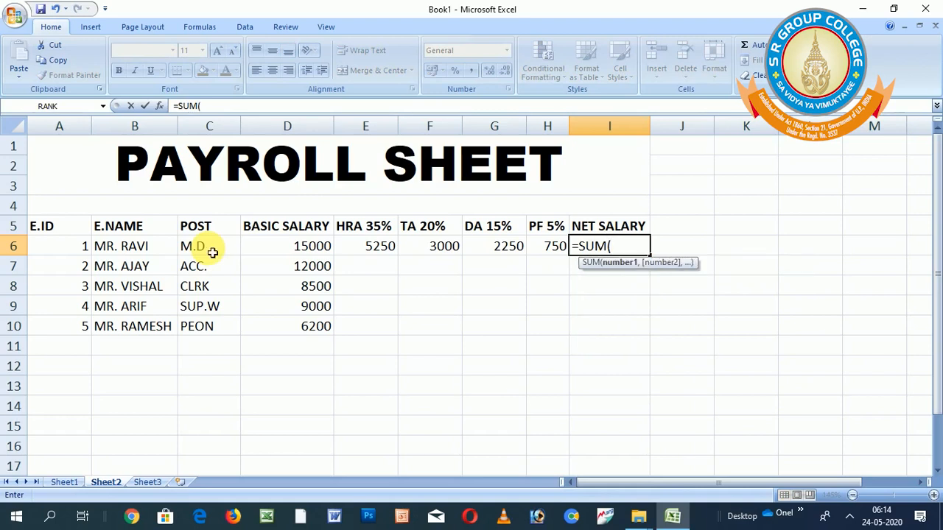
key("Left")
key("Left")
key("Left")
key("Left")
key("Left")
key("shift+Right")
key("shift+Right")
key("shift+Right")
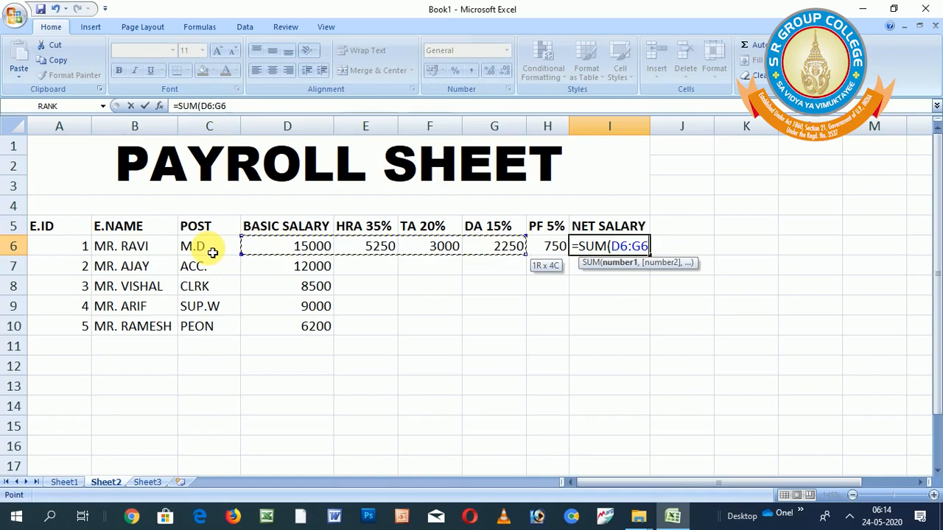
type(")")
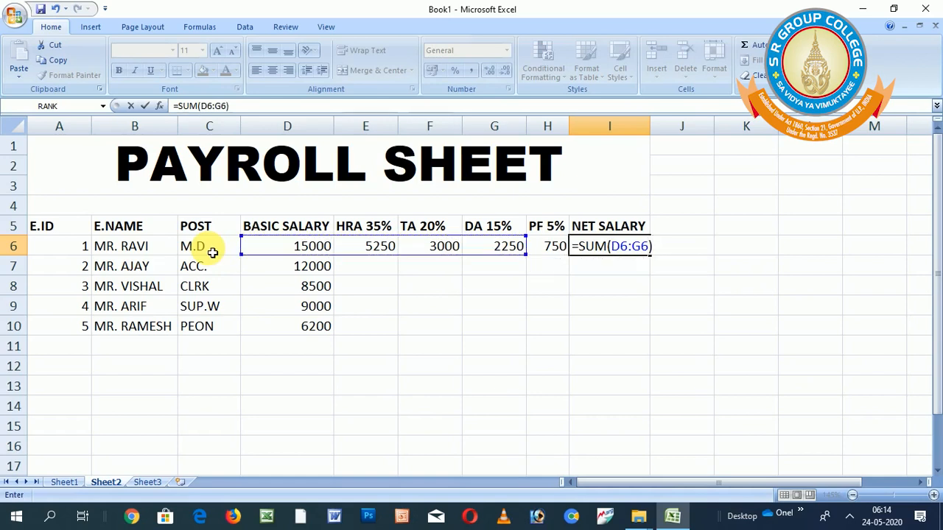
type("-")
key("Left")
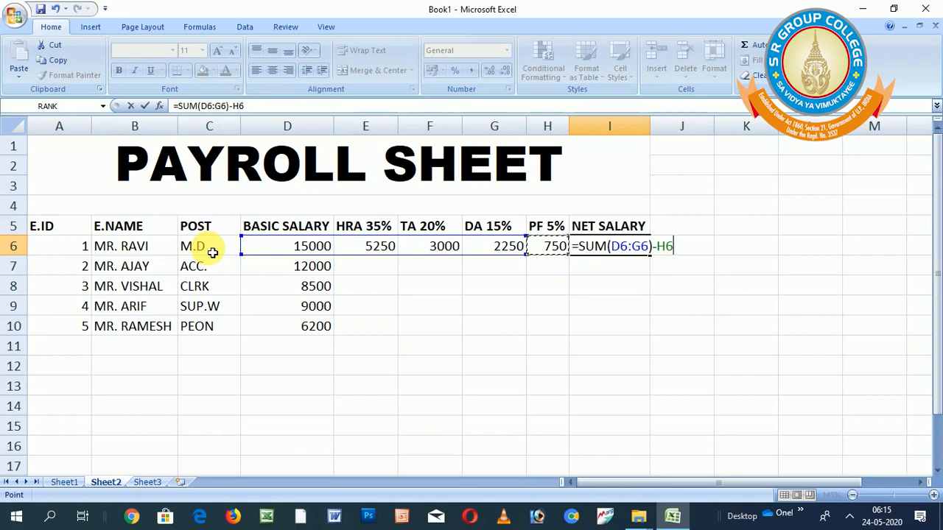
key("Return")
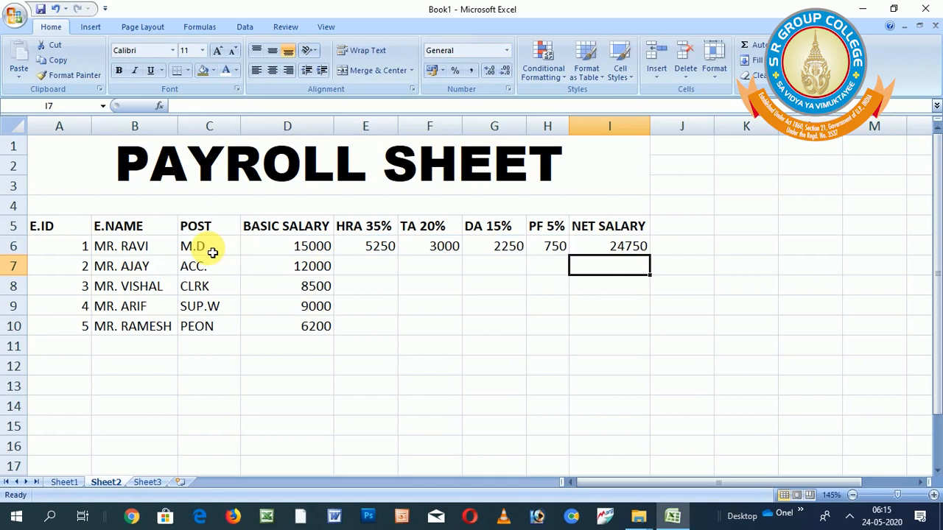
Fill the HRA to NET SALARY formulas in E6:I6 down through row 10 for the remaining employees.
key("Left")
key("Left")
key("Left")
key("Up")
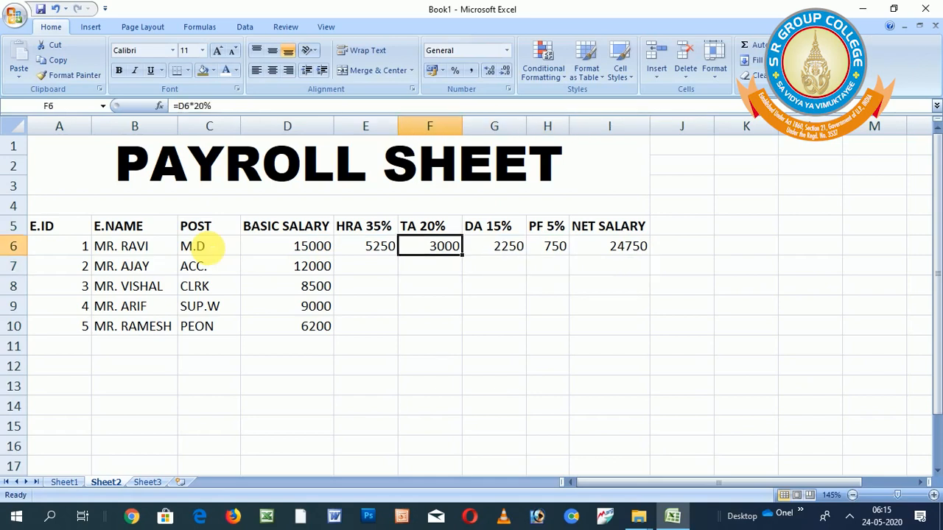
key("Left")
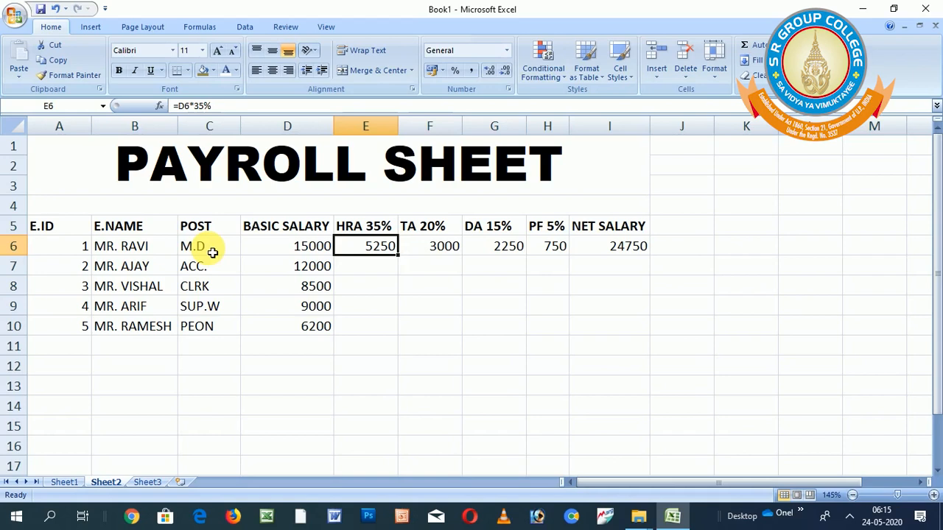
key("shift+Right")
key("shift+Right")
key("shift+Right")
key("shift+Right")
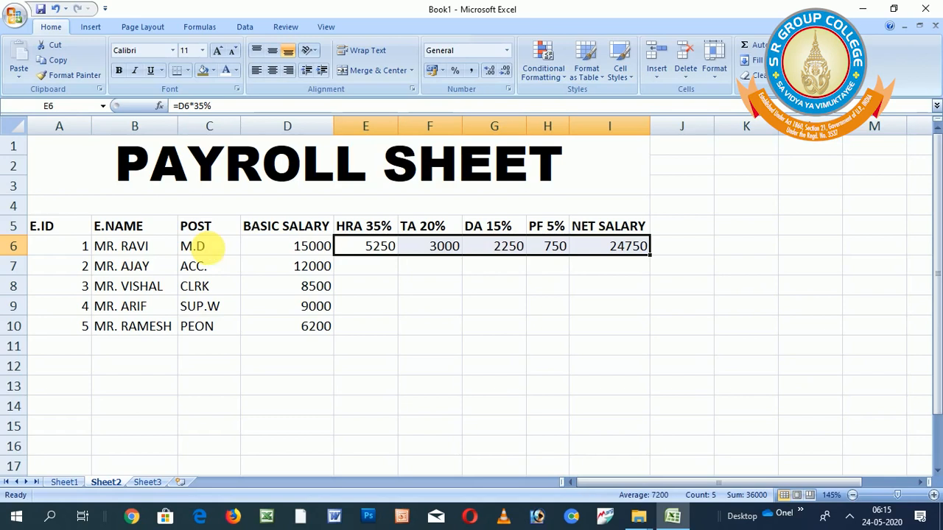
key("shift+Down")
key("shift+Down")
key("shift+Down")
key("shift+Down")
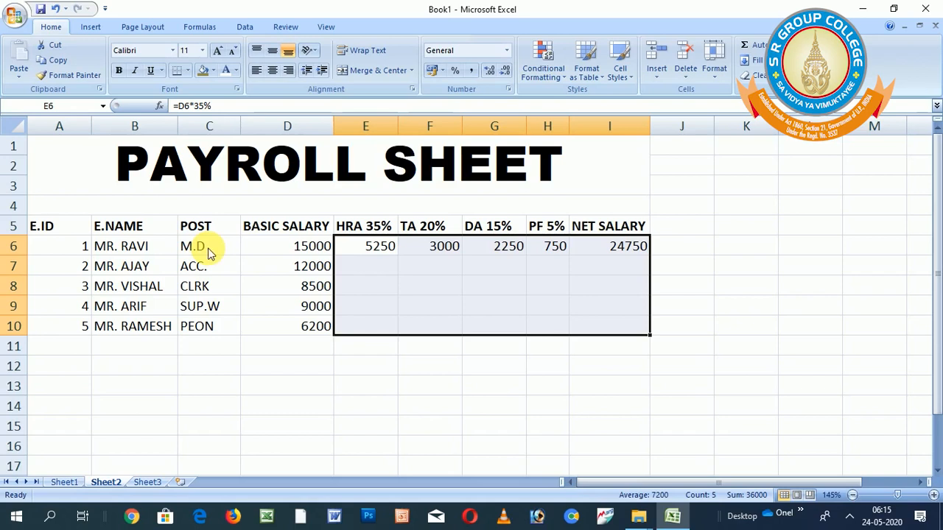
key("ctrl+d")
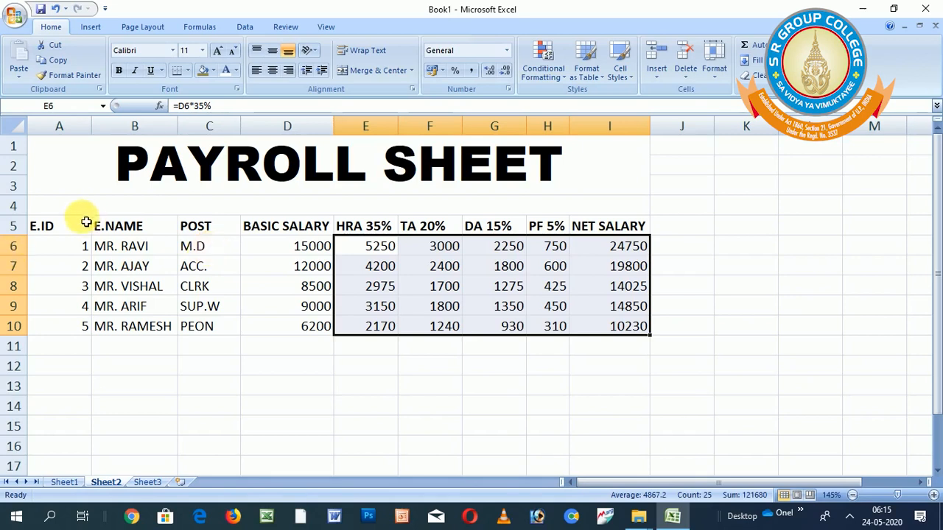
AutoFit the column widths for the payroll table A5:I10 and center its contents horizontally.
left_click(75, 183)
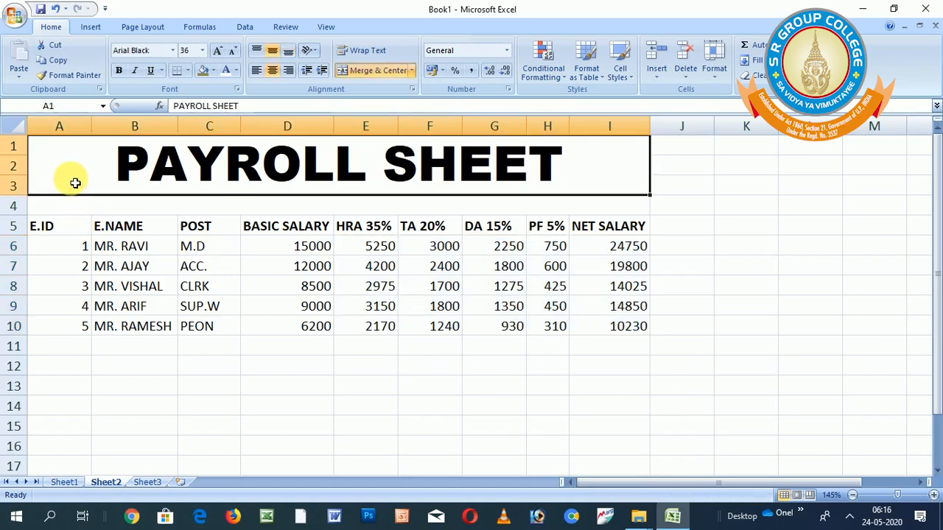
left_click(64, 225)
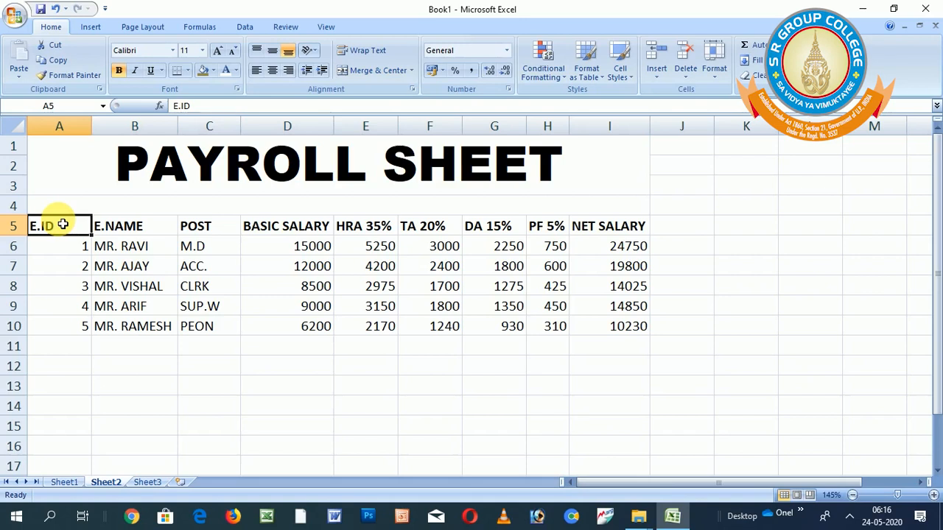
key("shift+Right")
key("shift+Right")
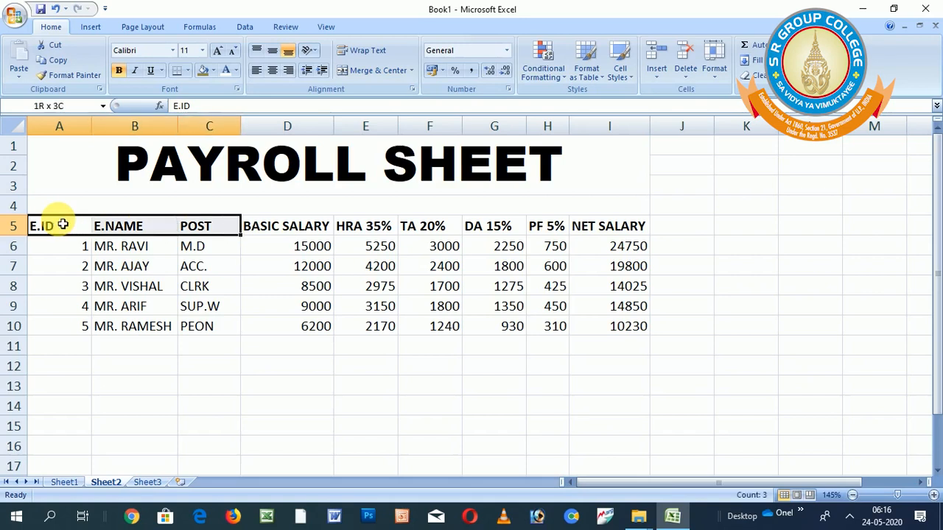
key("shift+Right")
key("shift+Right")
key("shift+Right")
key("shift+Right")
key("shift+Right")
key("shift+Right")
key("shift+Down")
key("shift+Down")
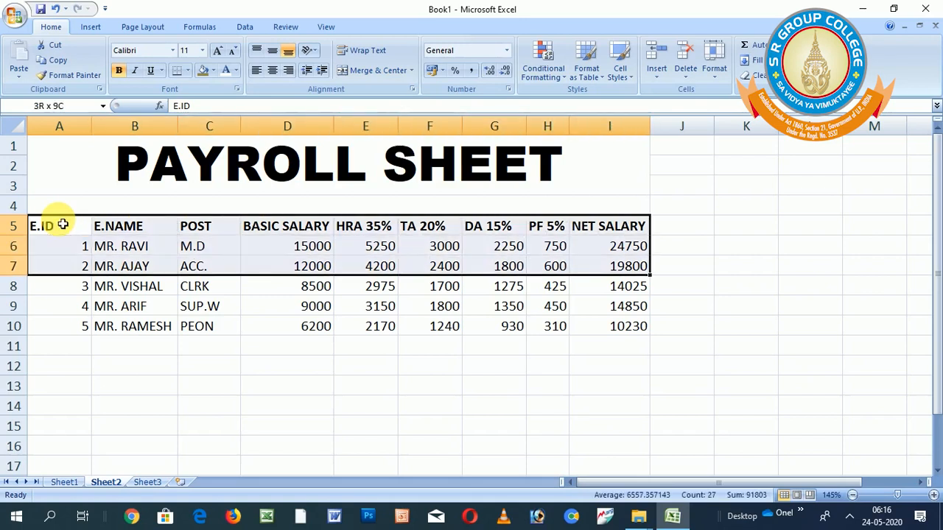
key("shift+Down")
key("shift+Down")
key("shift+Down")
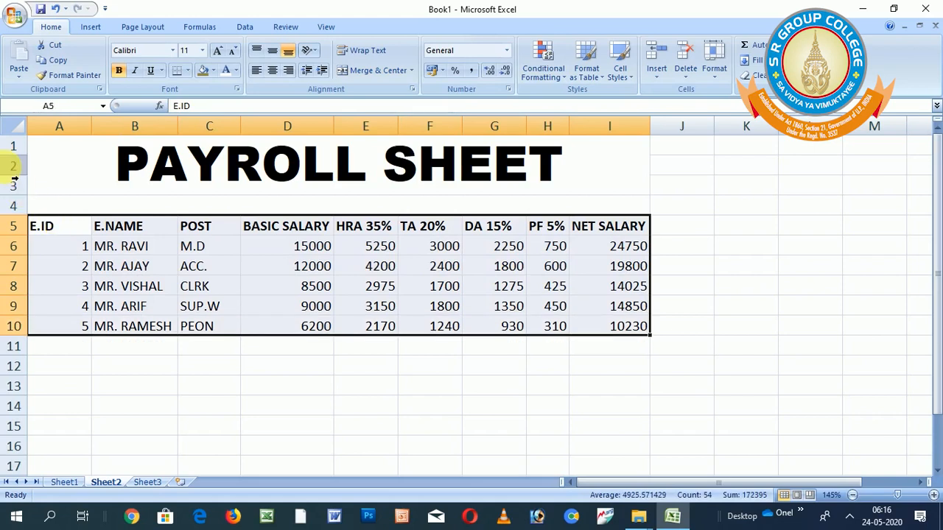
left_click(718, 78)
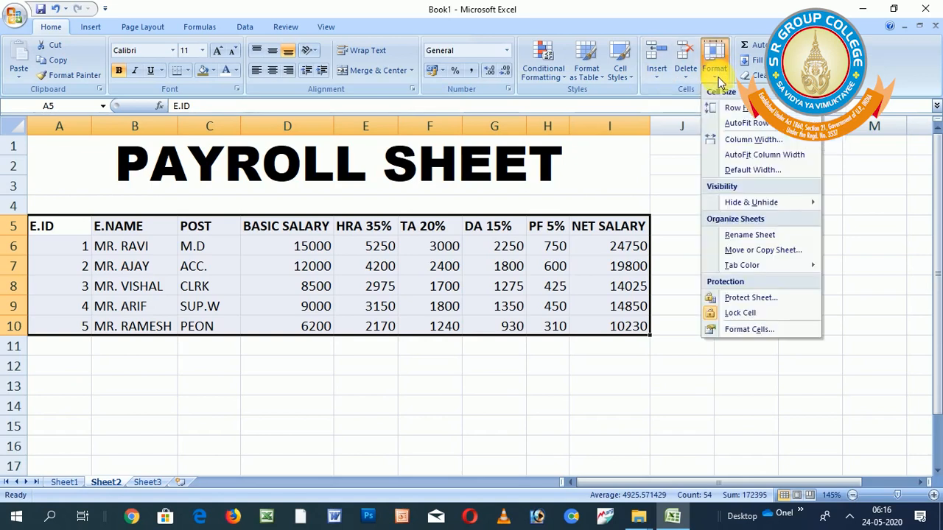
left_click(746, 155)
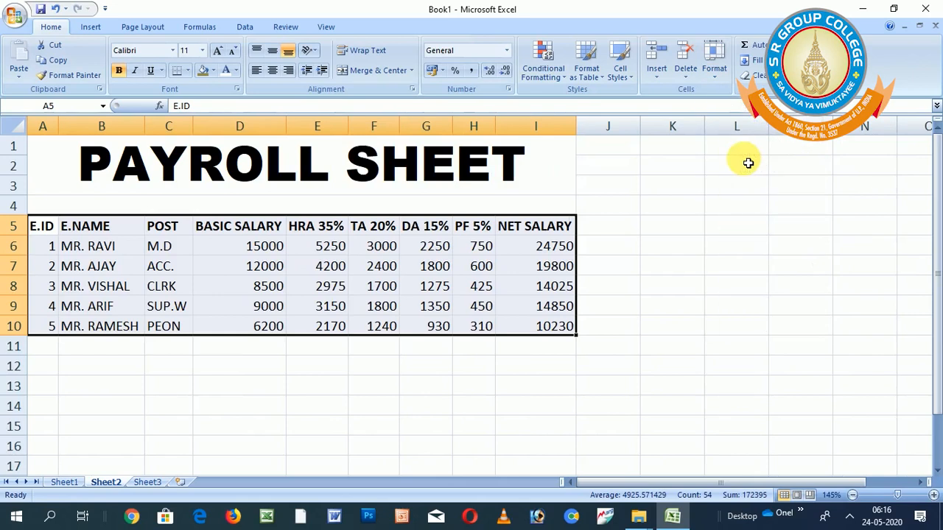
left_click(273, 71)
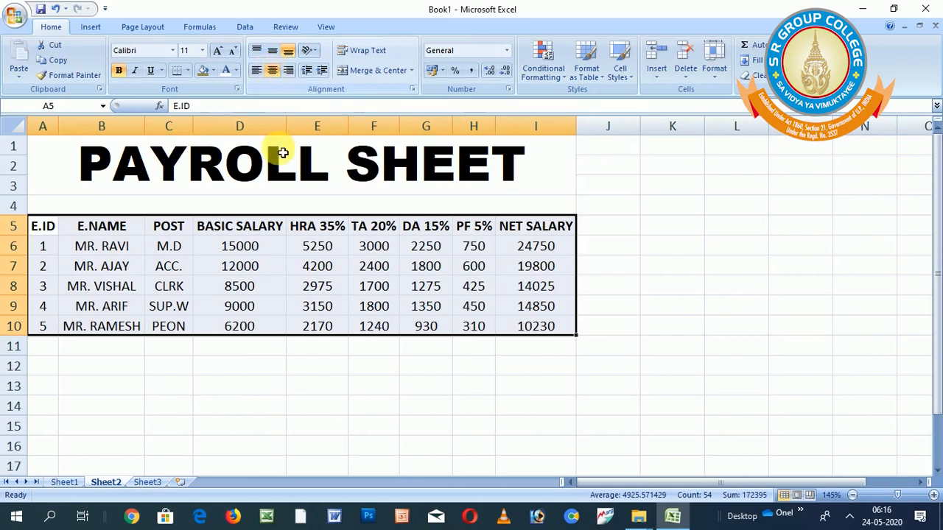
Format the header row A5:I5 with a black fill and white font.
key("Up")
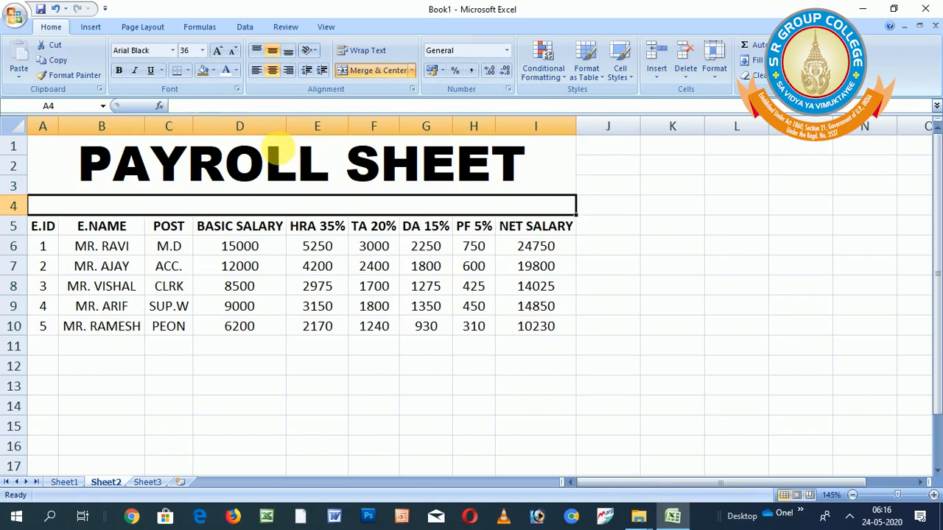
key("Down")
key("shift+Right")
key("shift+Right")
key("shift+Right")
key("shift+Right")
key("shift+Right")
key("shift+Right")
key("shift+Right")
key("shift+Right")
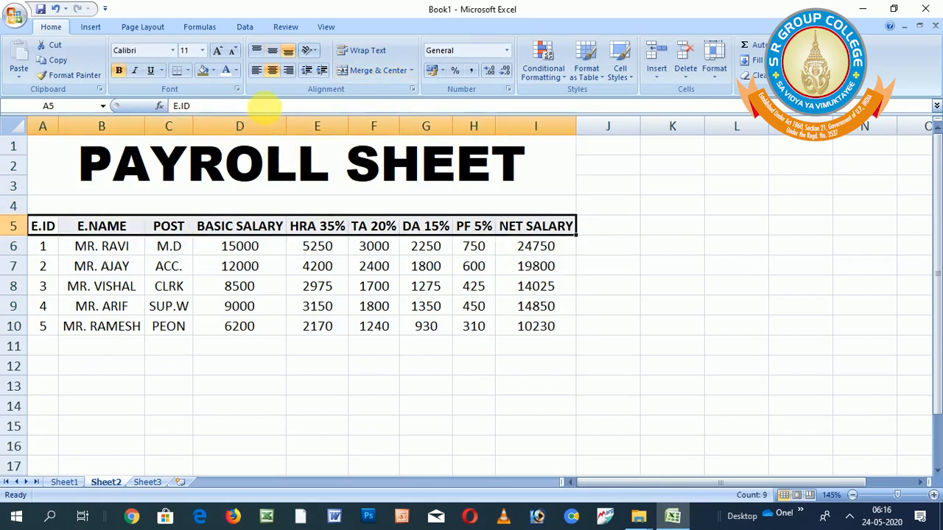
left_click(210, 70)
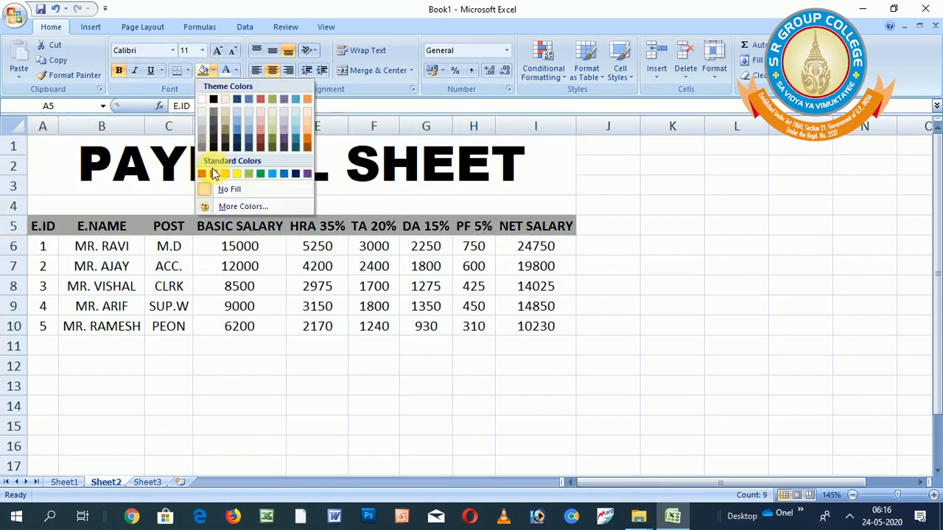
left_click(210, 146)
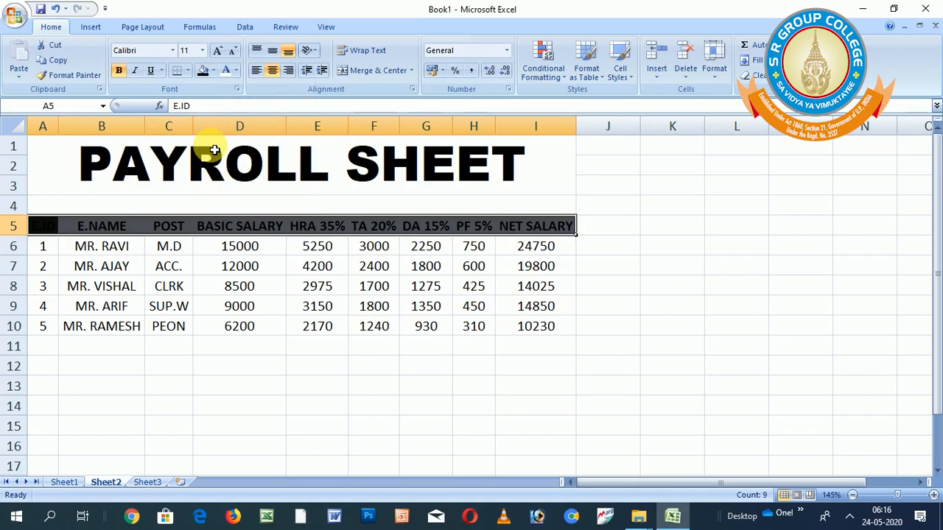
left_click(228, 71)
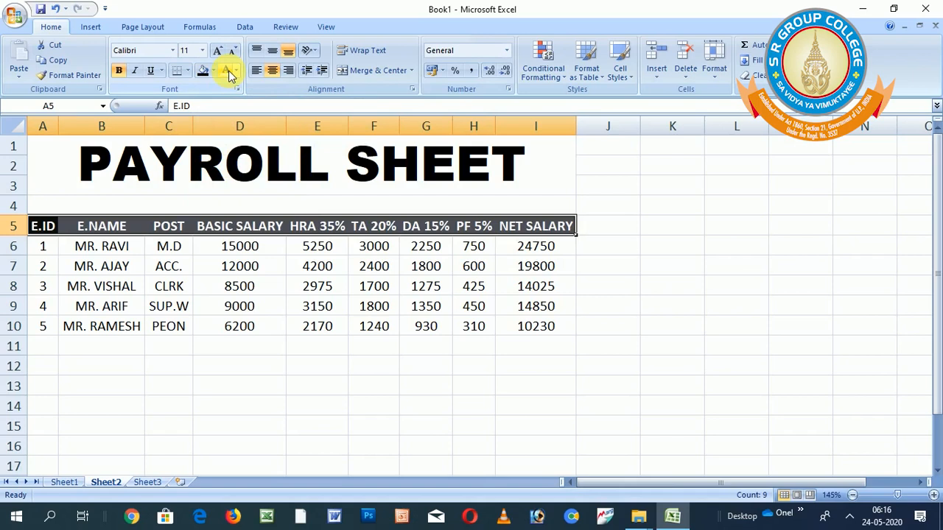
Fill the E.ID cells A6:A10 with standard yellow.
left_click(44, 246)
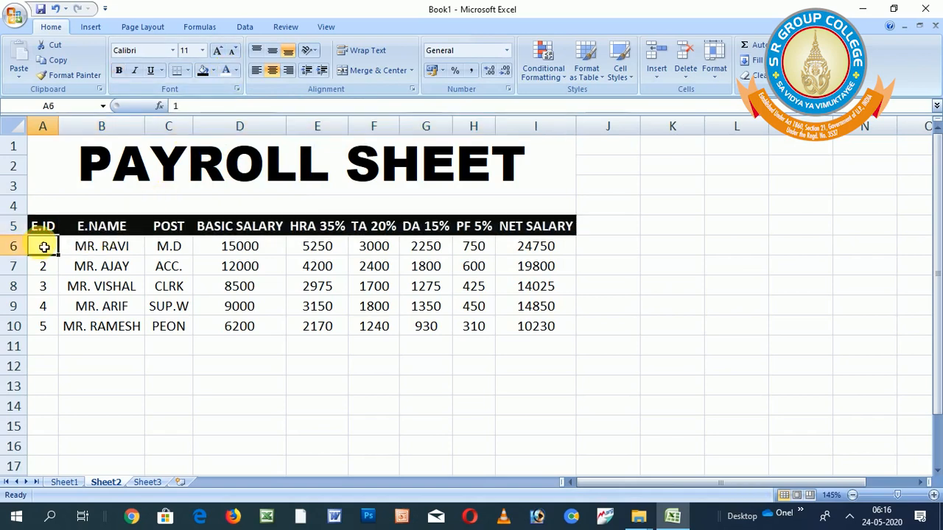
key("shift+Down")
key("shift+Down")
key("shift+Down")
key("shift+Down")
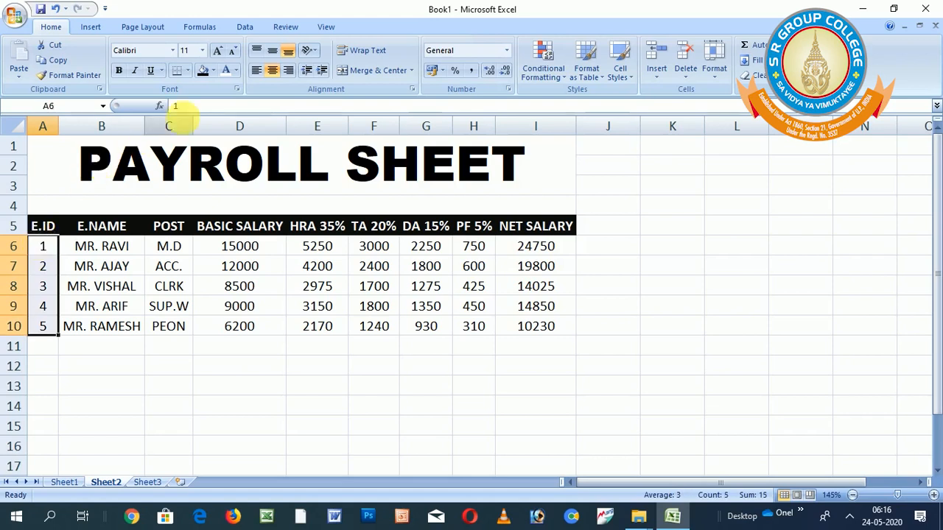
left_click(211, 70)
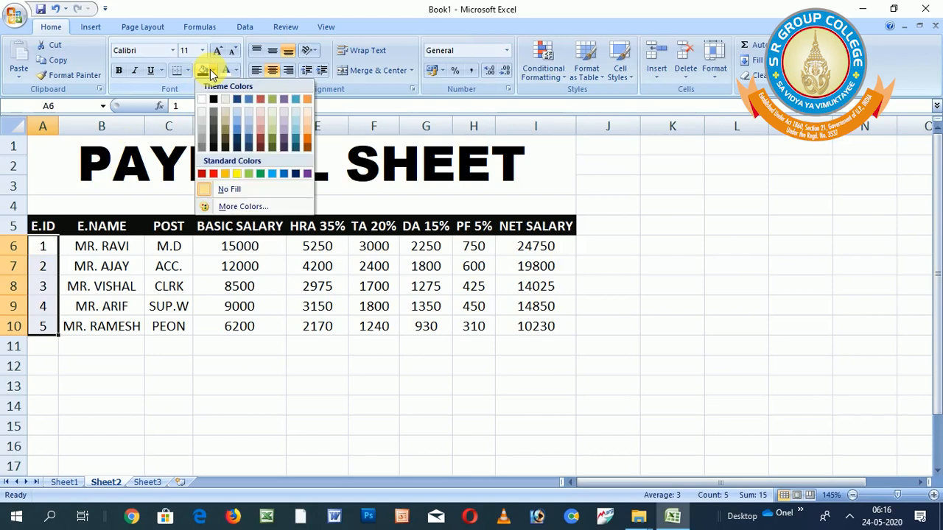
left_click(236, 173)
Fill the E.NAME cells B6:B10 with a medium blue theme color.
key("Right")
key("shift+Down")
key("shift+Down")
key("shift+Down")
key("shift+Down")
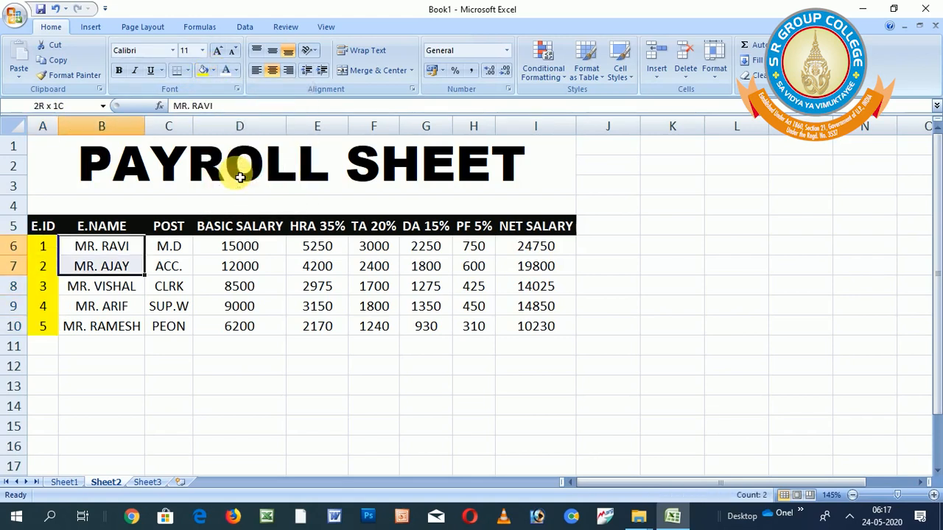
left_click(212, 70)
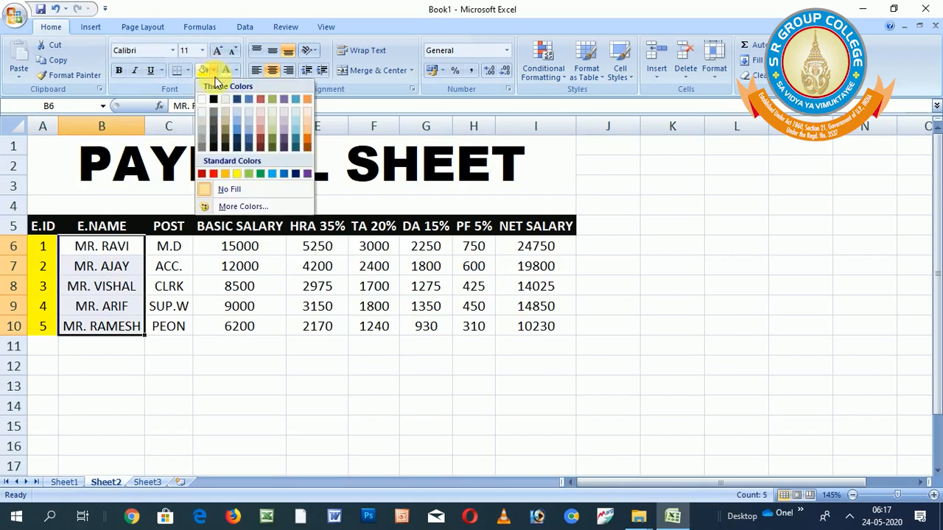
left_click(237, 131)
Fill the POST cells C6:C10 with a light olive green theme color.
key("Right")
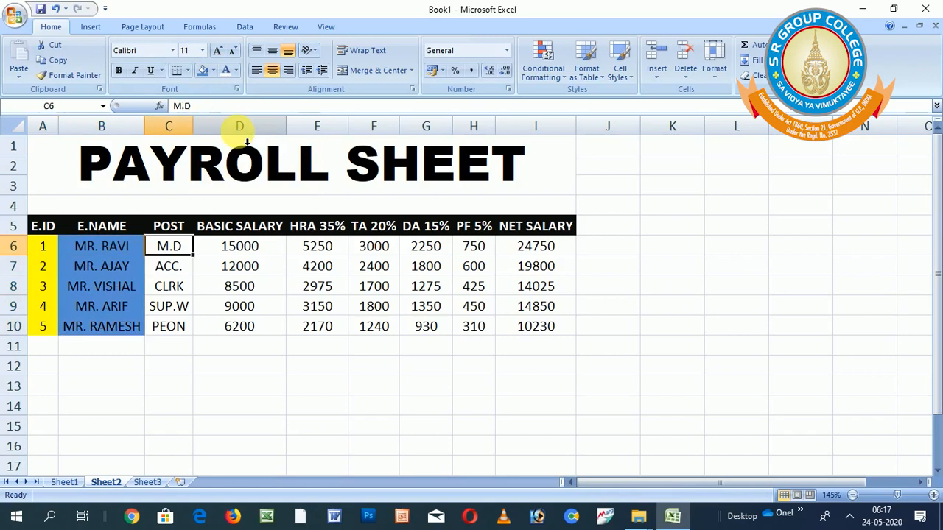
key("shift+Down")
key("shift+Down")
key("shift+Down")
key("shift+Down")
key("shift+Down")
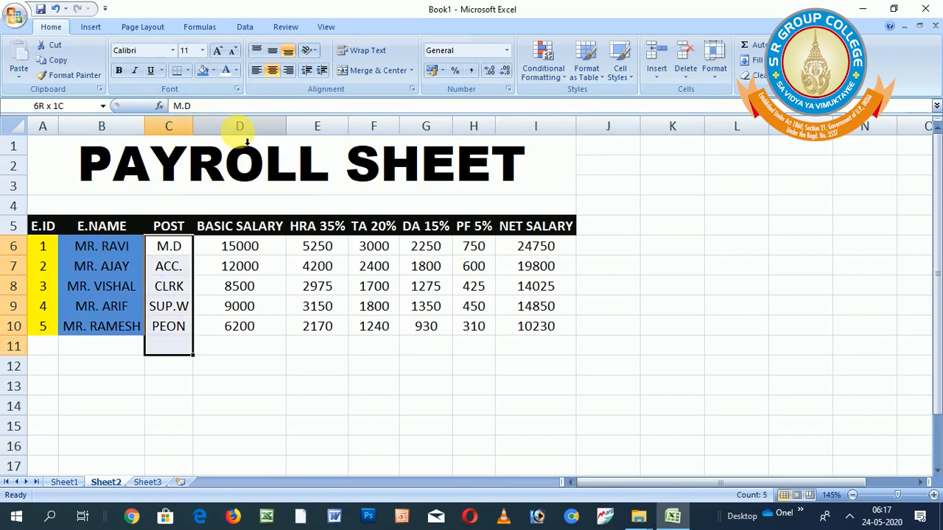
key("shift+Up")
left_click(213, 72)
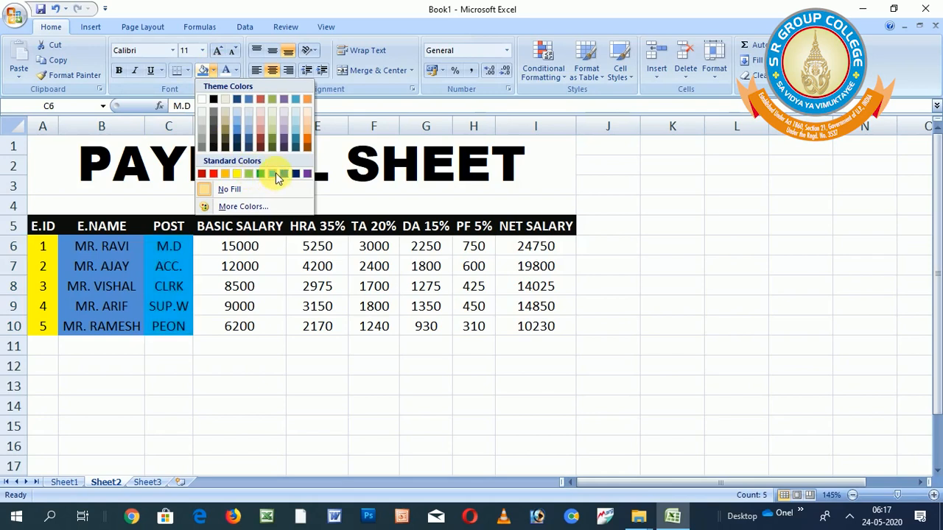
left_click(272, 133)
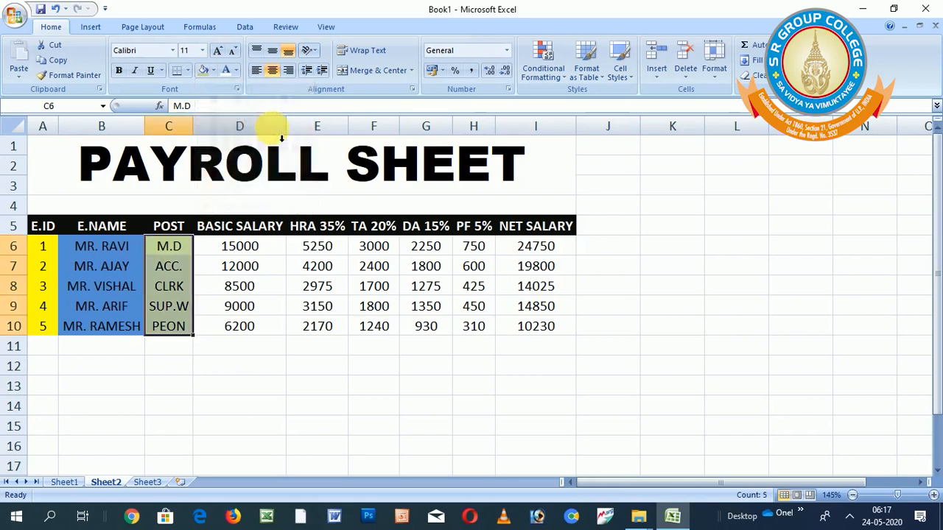
Format the NET SALARY cells I6:I10 with a standard red fill and white font.
left_click(504, 248)
key("shift+Down")
key("shift+Down")
key("shift+Down")
key("shift+Down")
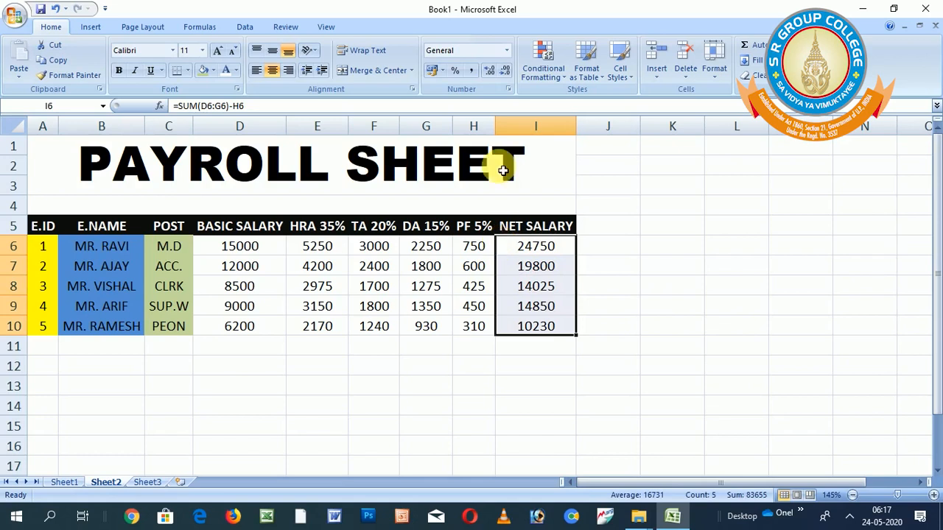
left_click(212, 72)
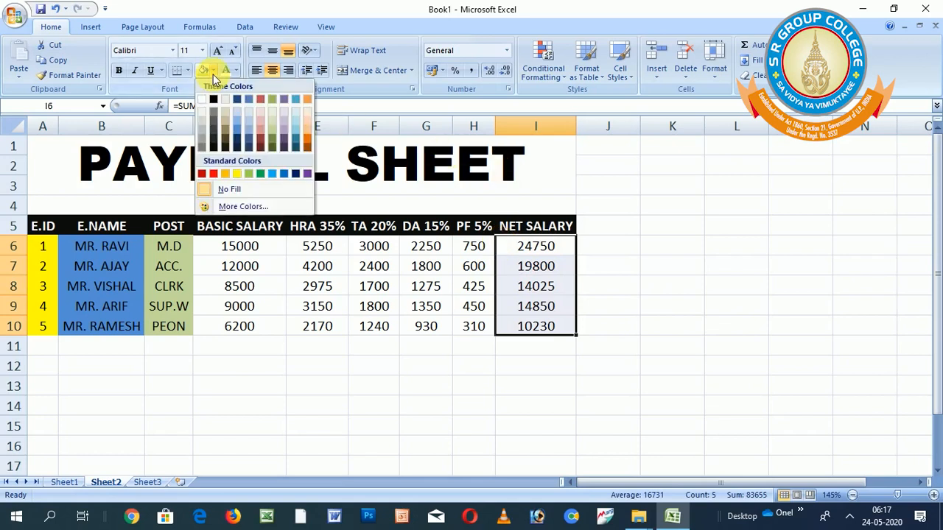
left_click(213, 173)
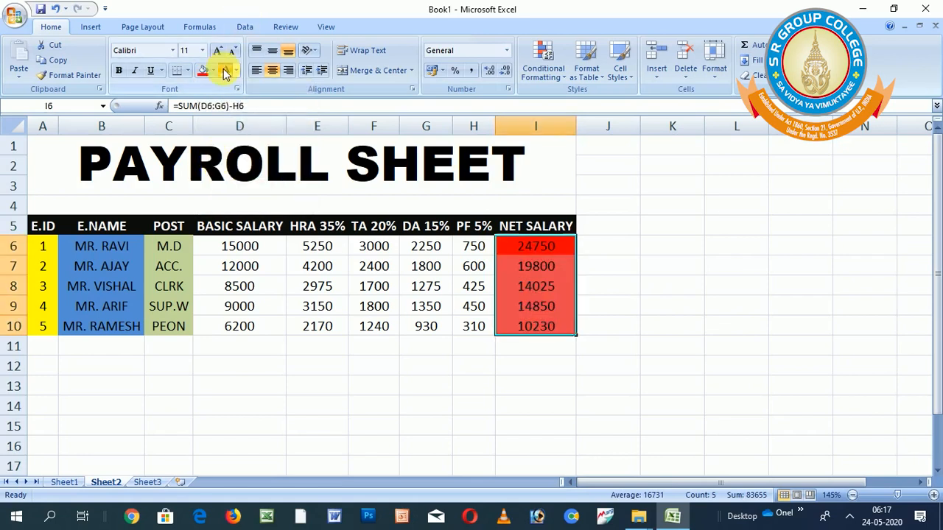
left_click(373, 325)
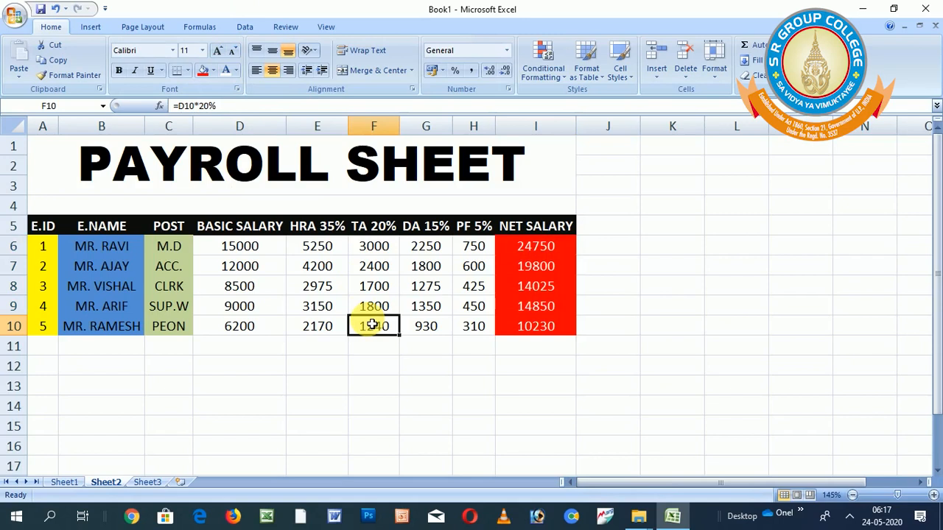